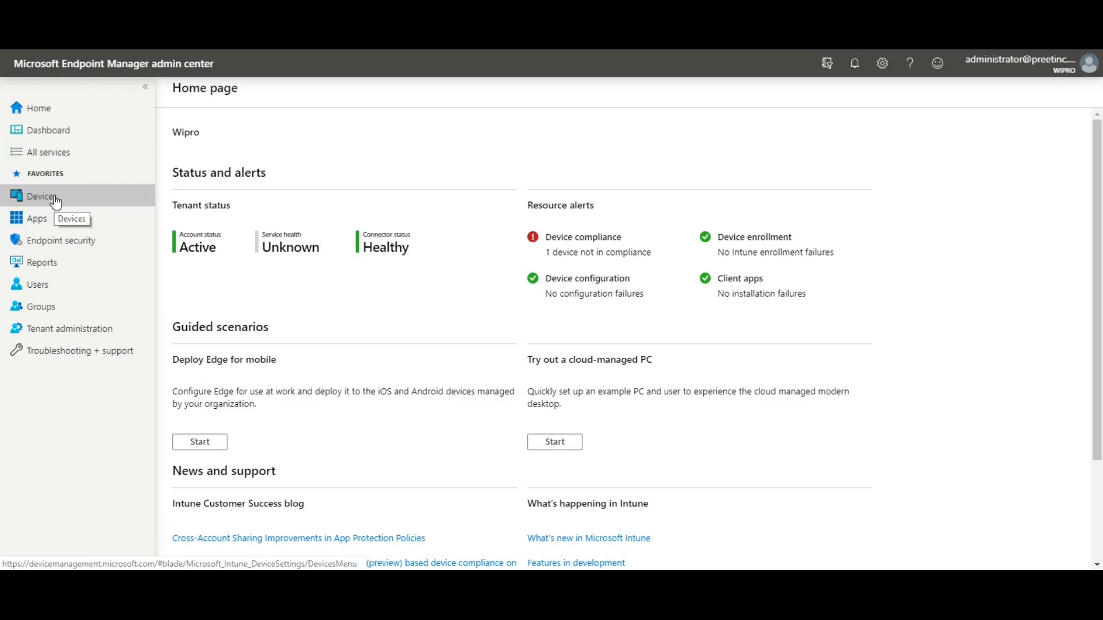
# - Go to Devices > Compliance policies, which lists no policies yet
pyautogui.click(45, 202)
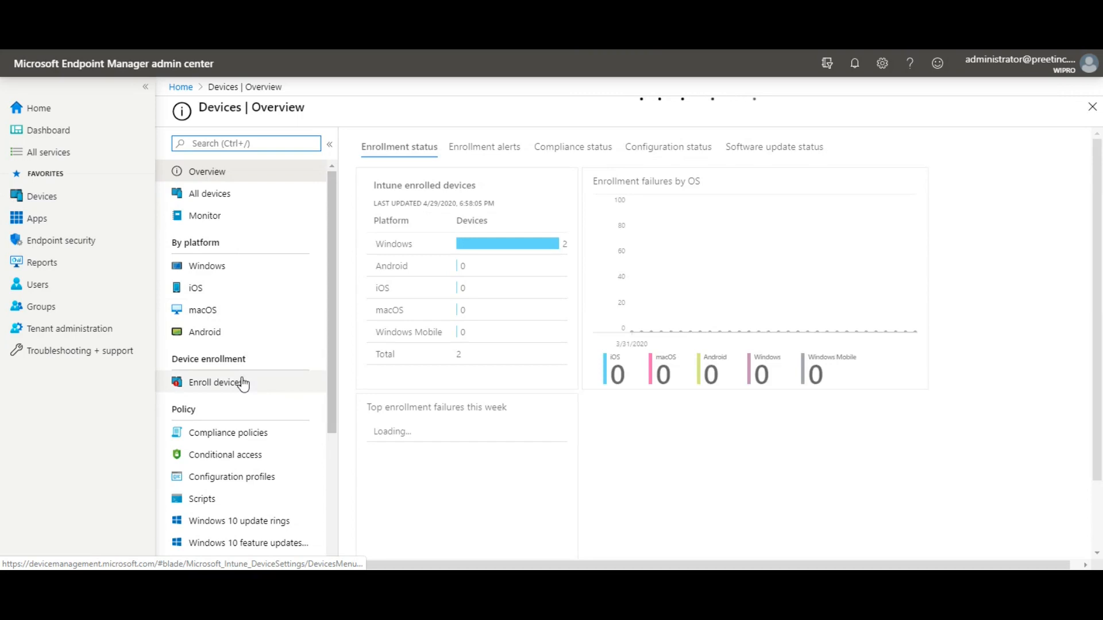
pyautogui.scroll(-1, 242, 384)
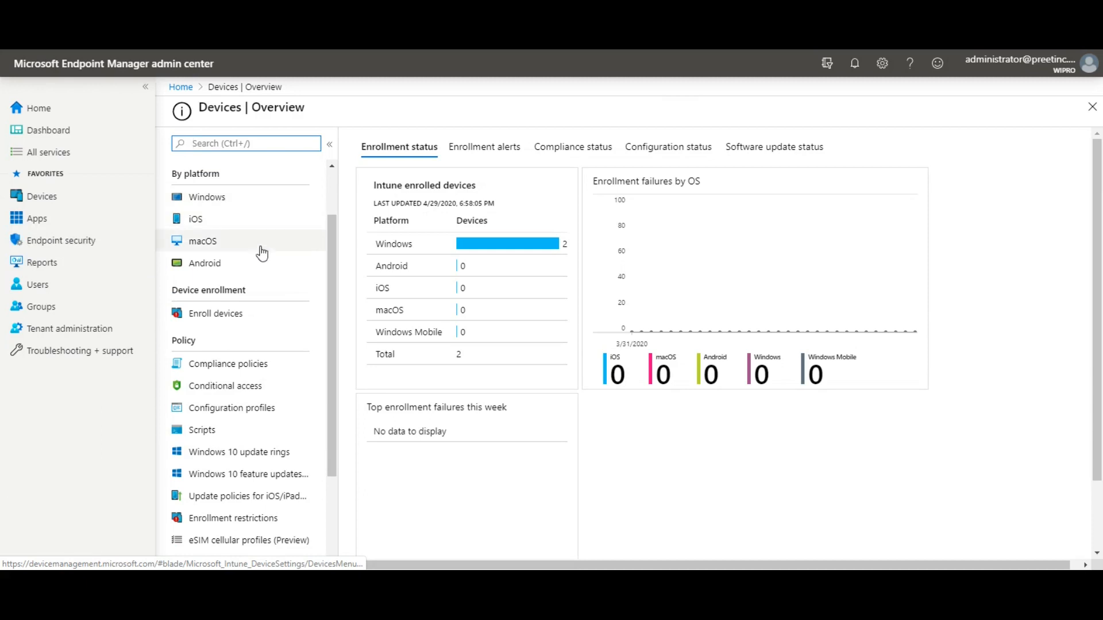
pyautogui.click(242, 377)
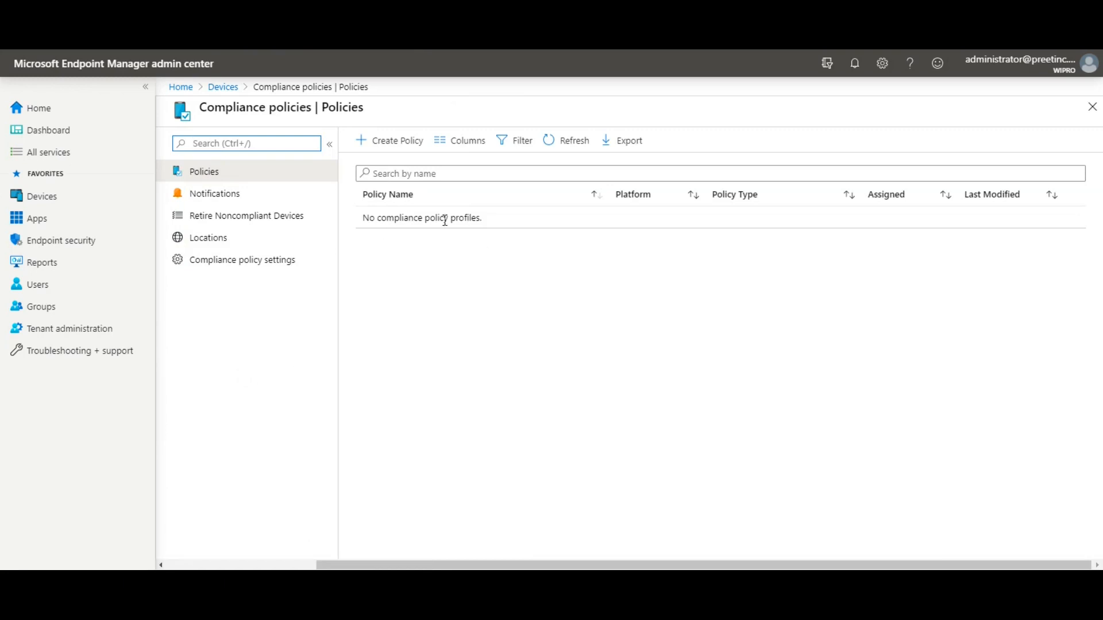
# - Create a new compliance policy with iOS/iPadOS as the platform
pyautogui.click(394, 143)
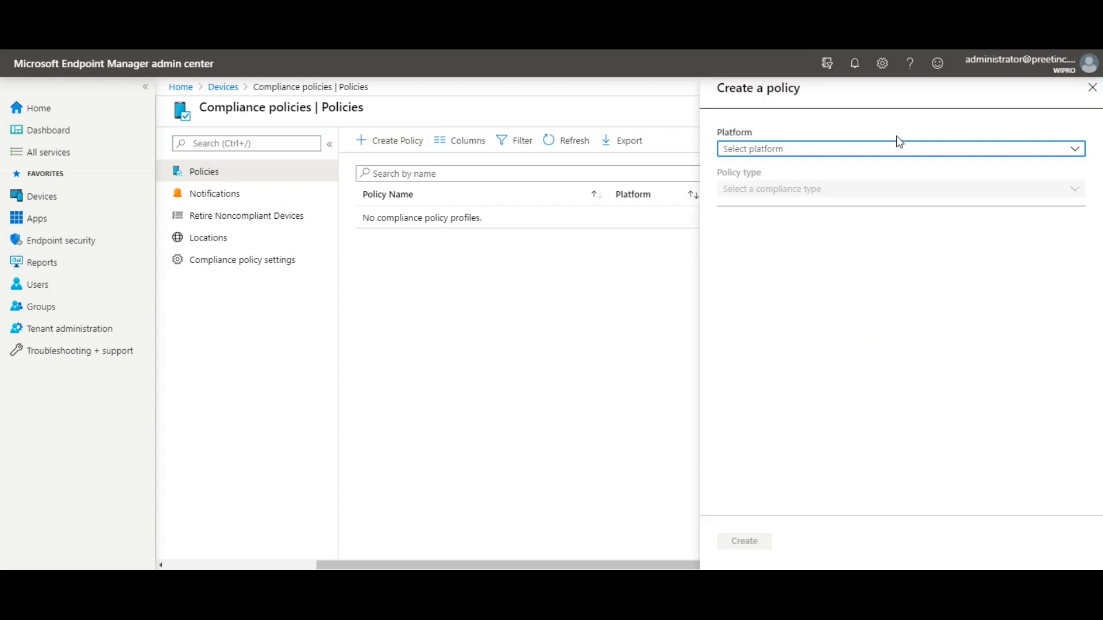
pyautogui.click(820, 152)
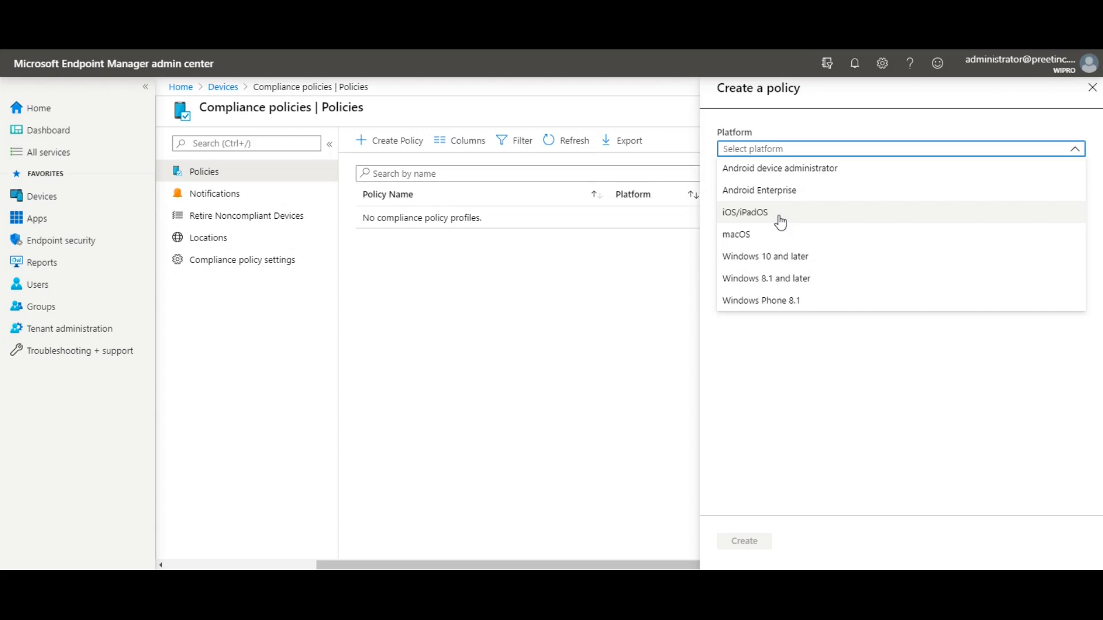
pyautogui.click(758, 217)
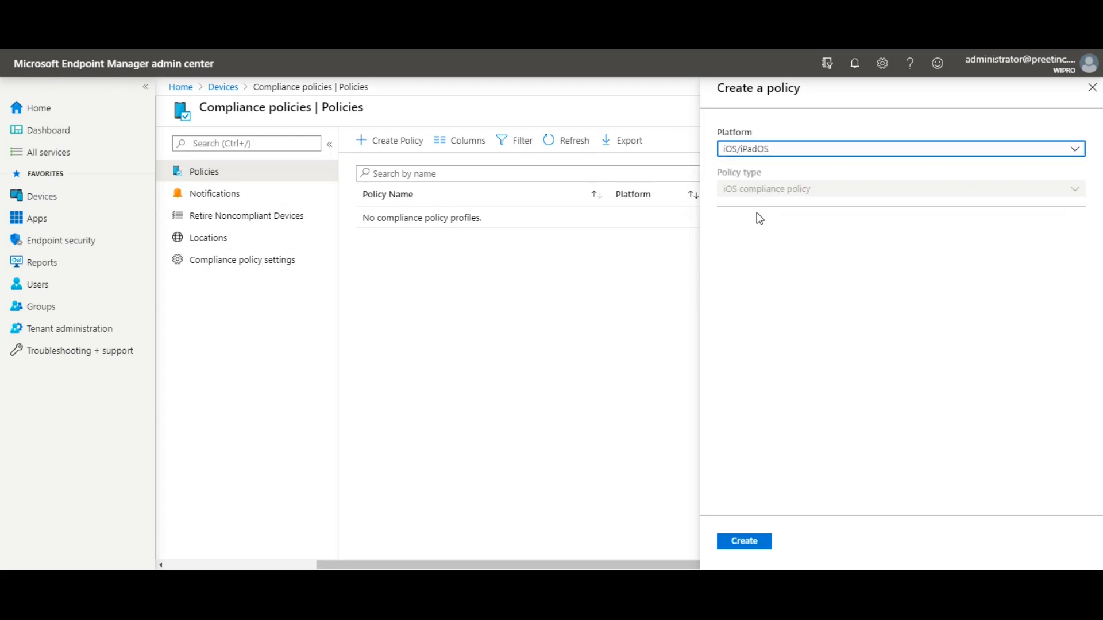
pyautogui.click(749, 539)
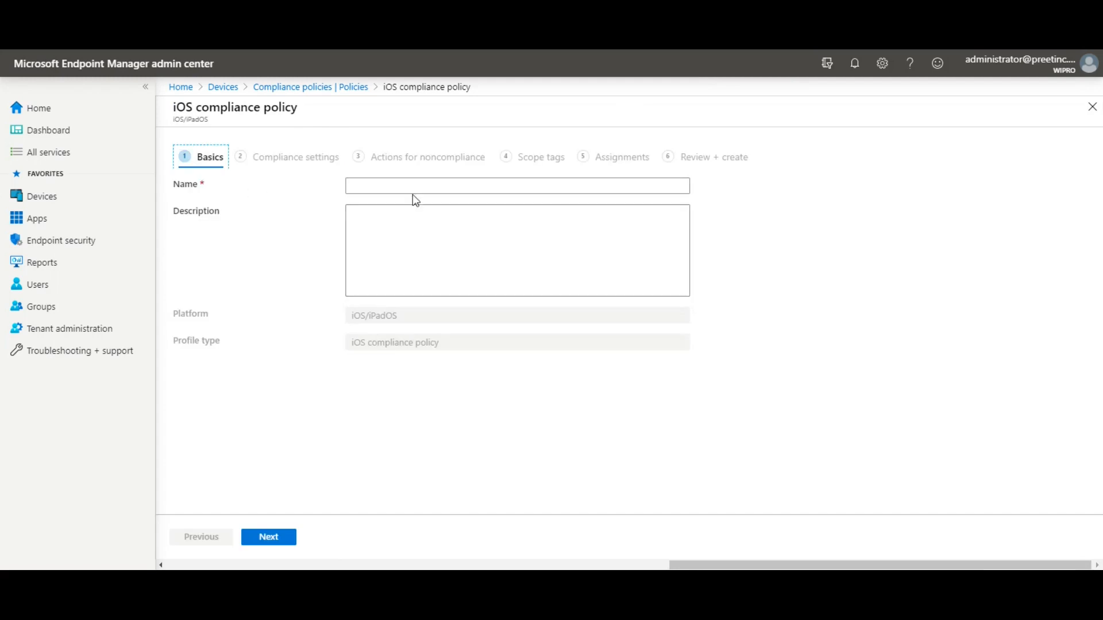
# - Name the policy 'Test', leave the description blank, and continue to Compliance settings
pyautogui.click(463, 188)
pyautogui.write('Test')
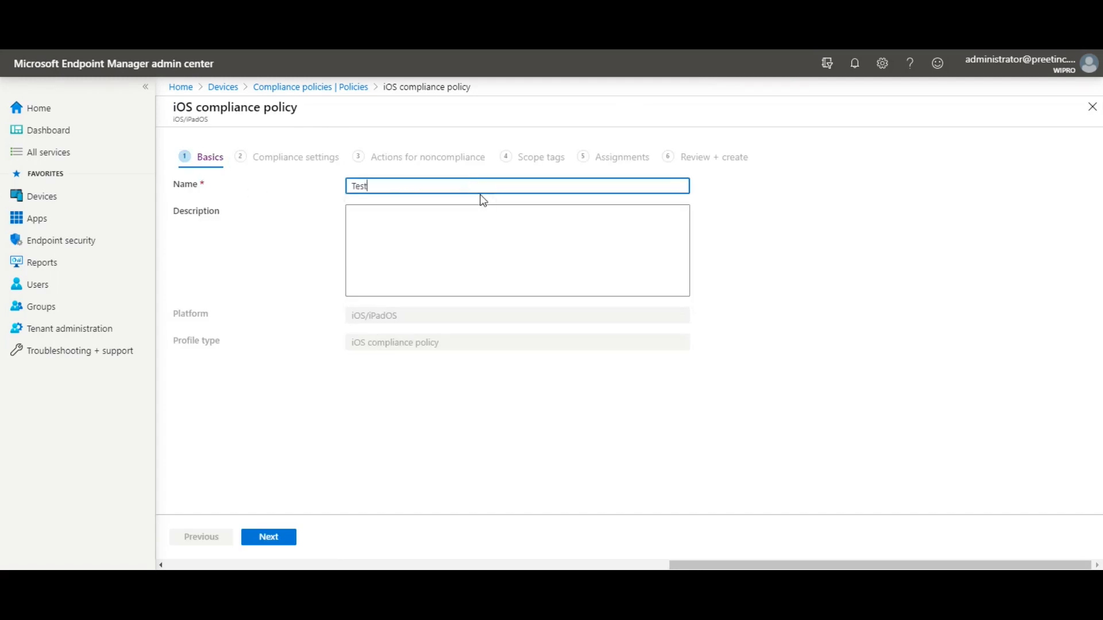
pyautogui.click(573, 234)
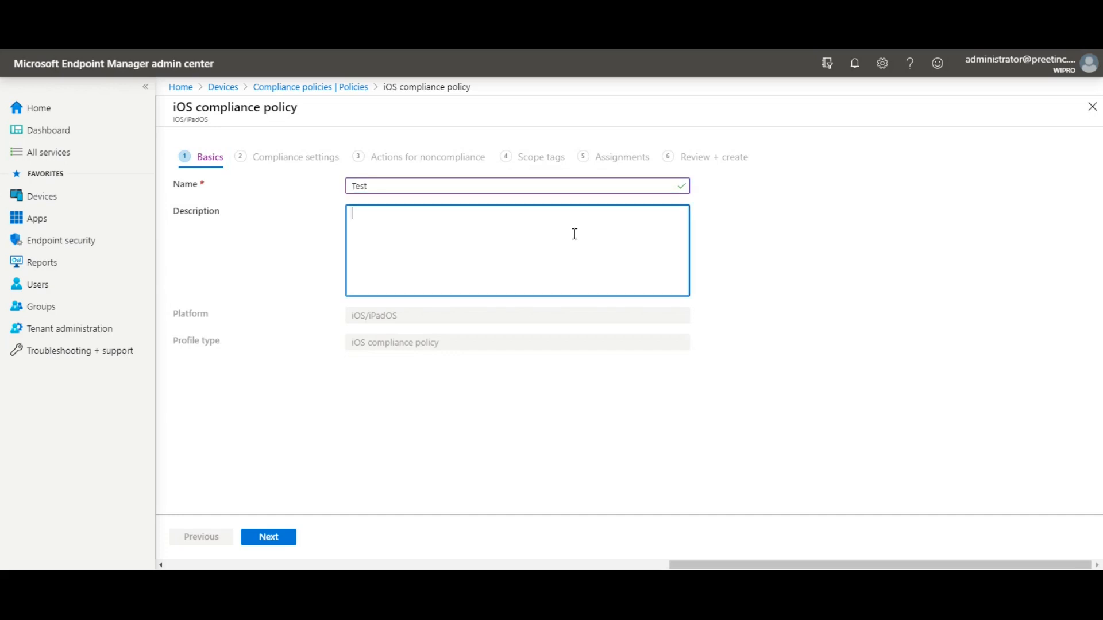
pyautogui.press('Tab')
pyautogui.press('Return')
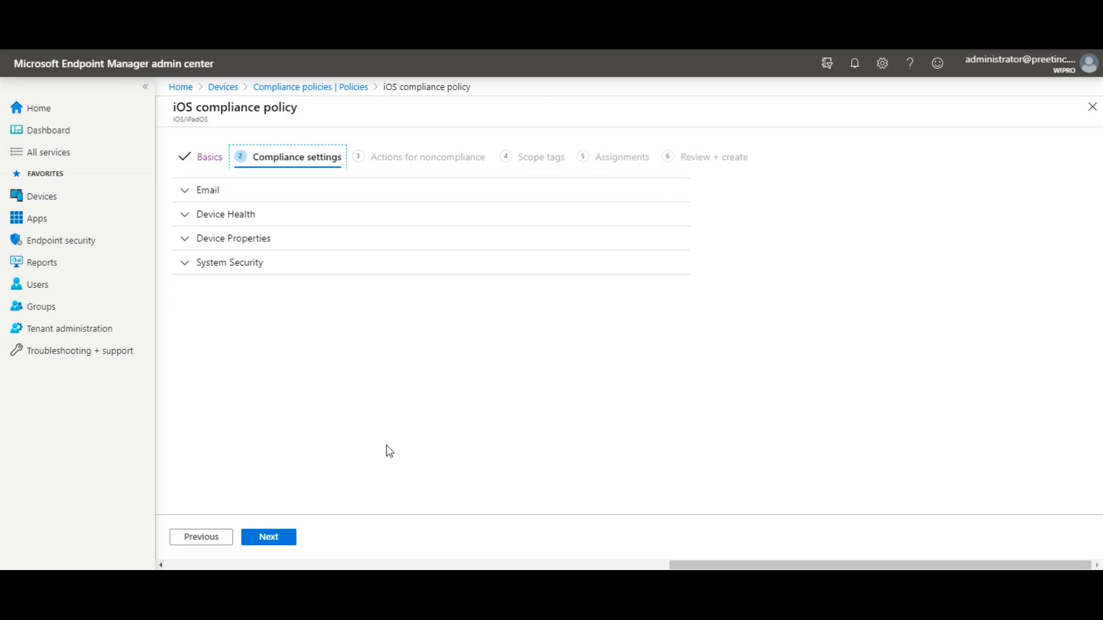
# - Under Email, set 'Unable to set up email on the device' to Require, then show Device Health
pyautogui.click(187, 196)
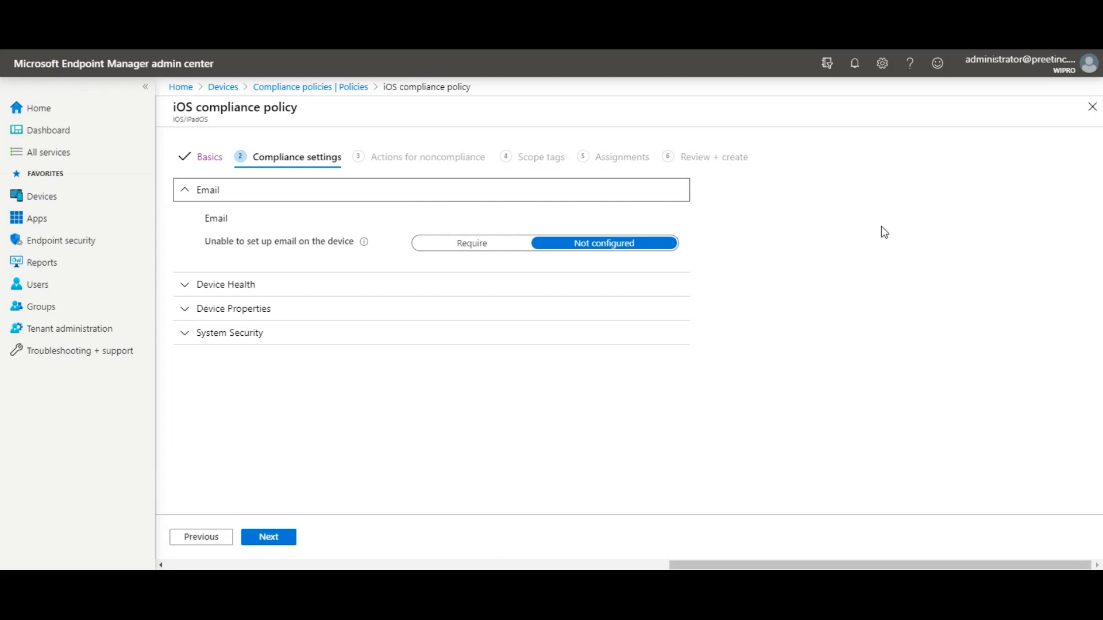
pyautogui.click(484, 251)
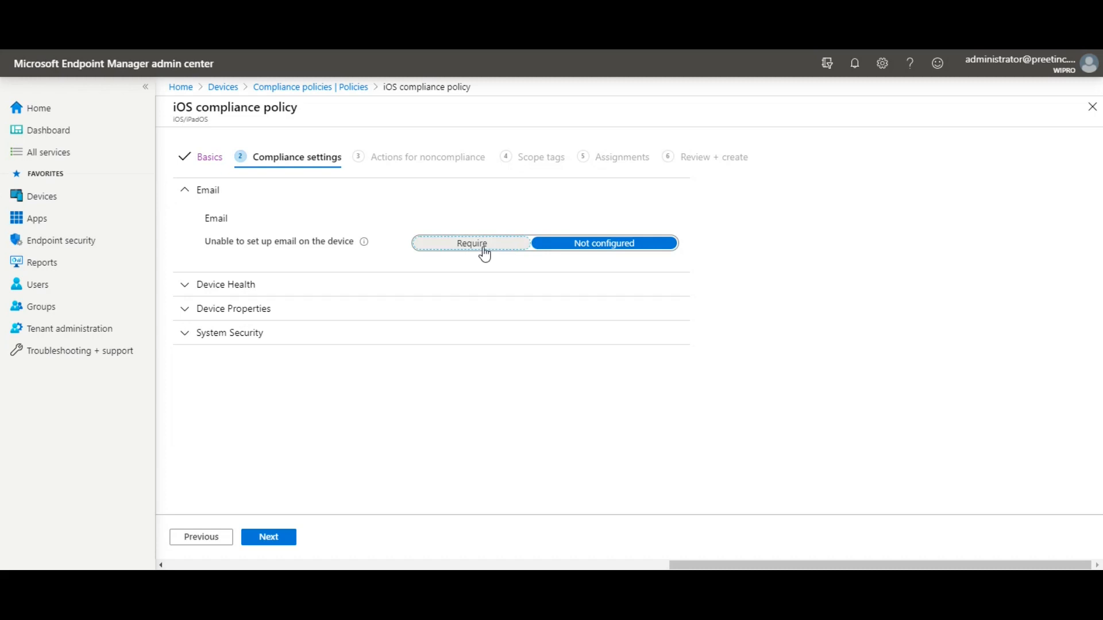
pyautogui.moveTo(364, 245)
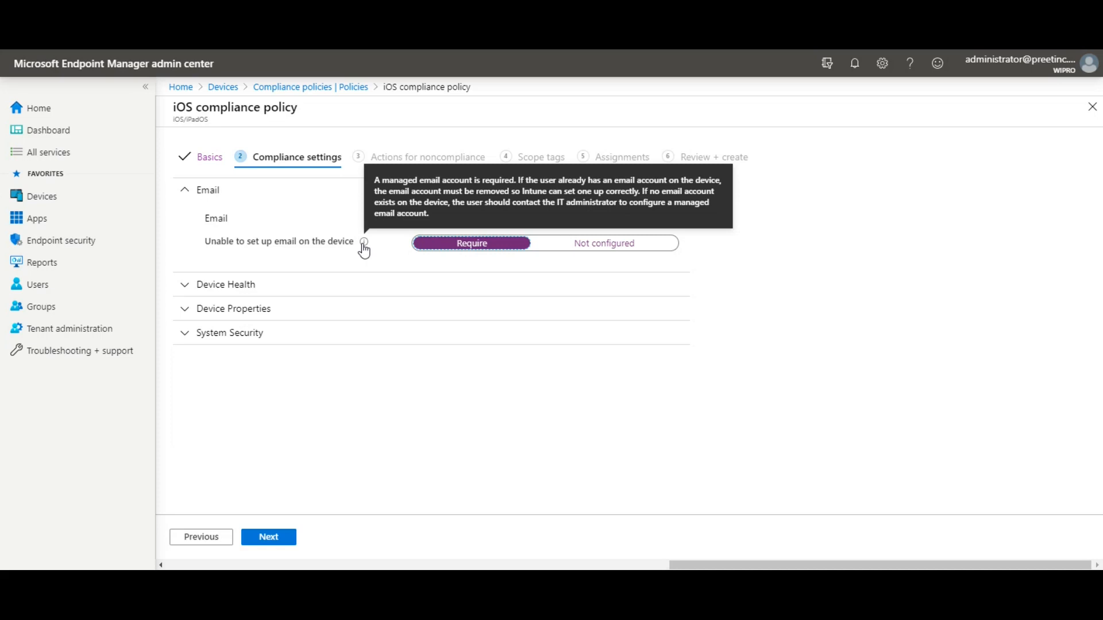
pyautogui.click(193, 193)
pyautogui.click(184, 214)
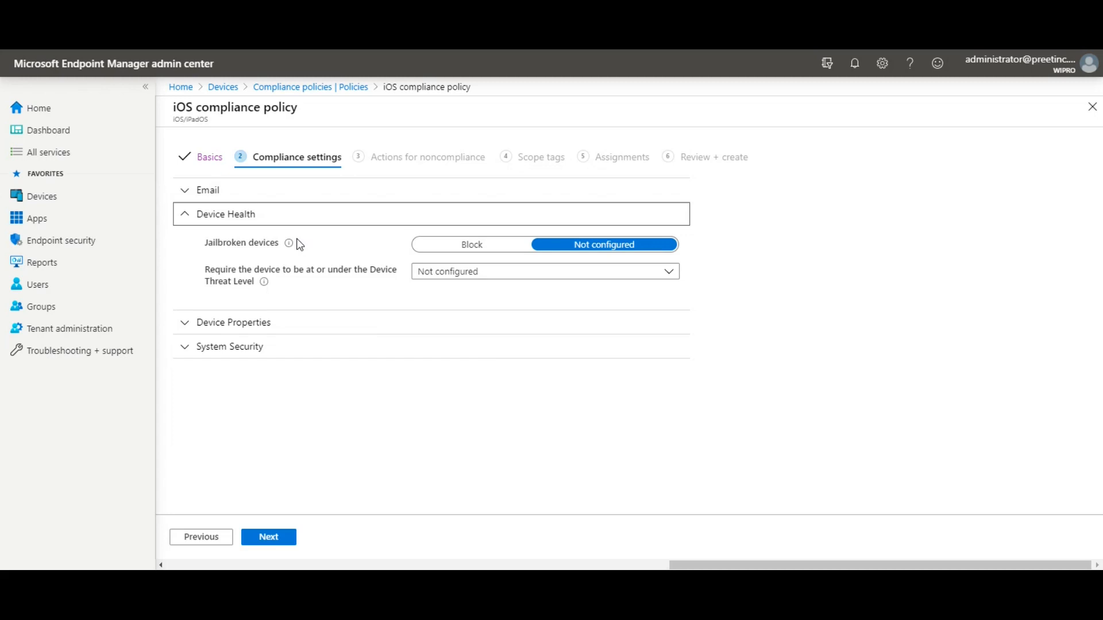
# - Block jailbroken devices and set the Device Threat Level to Medium
pyautogui.click(449, 245)
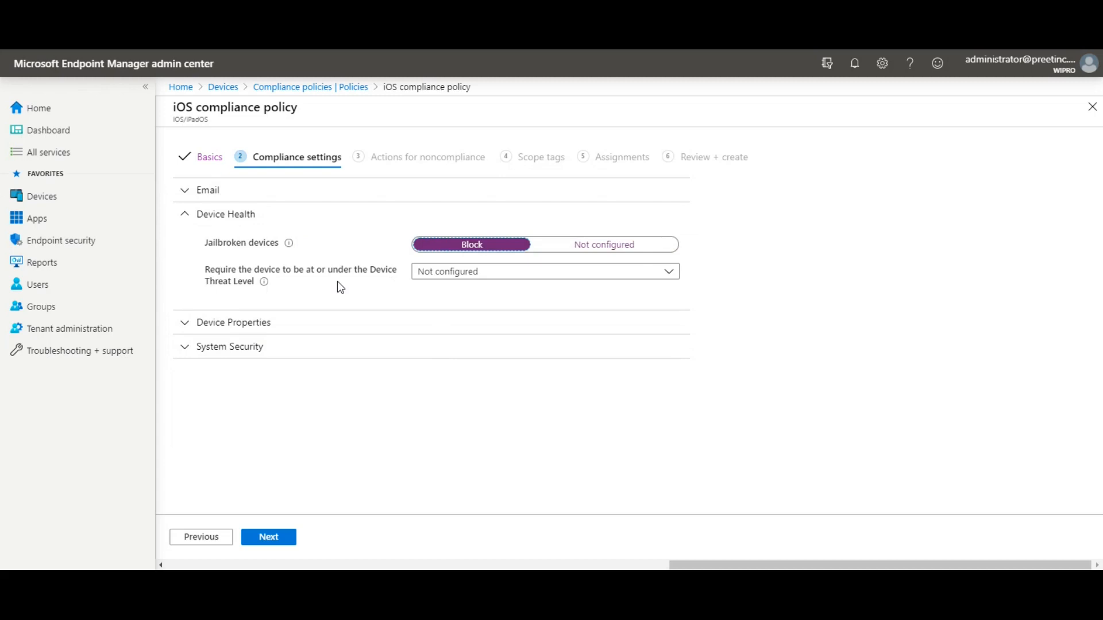
pyautogui.click(487, 273)
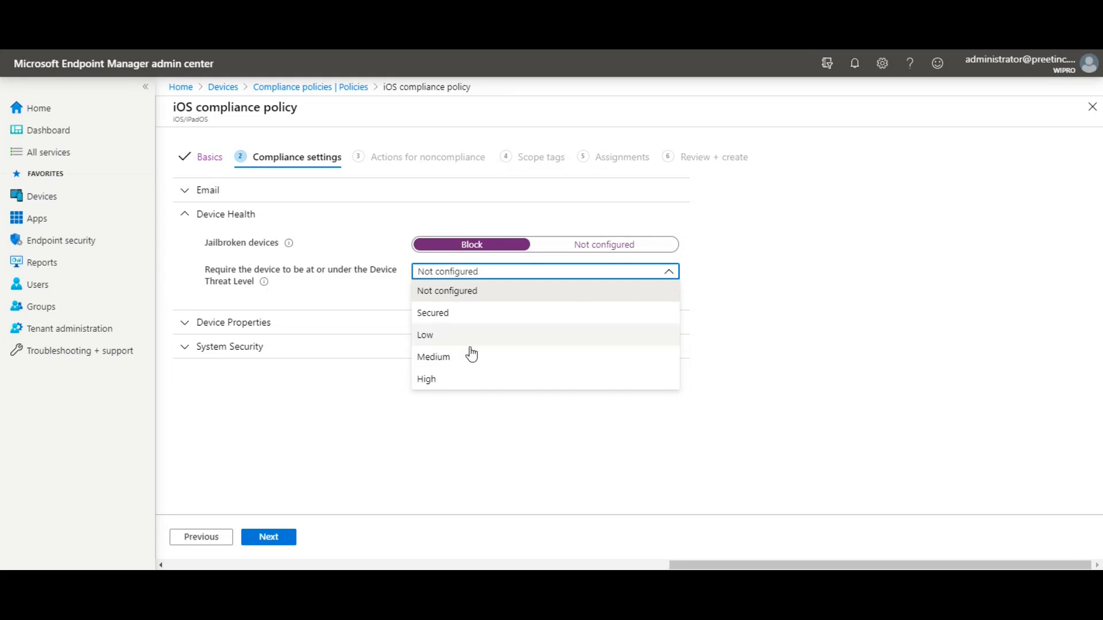
pyautogui.click(453, 358)
pyautogui.click(476, 278)
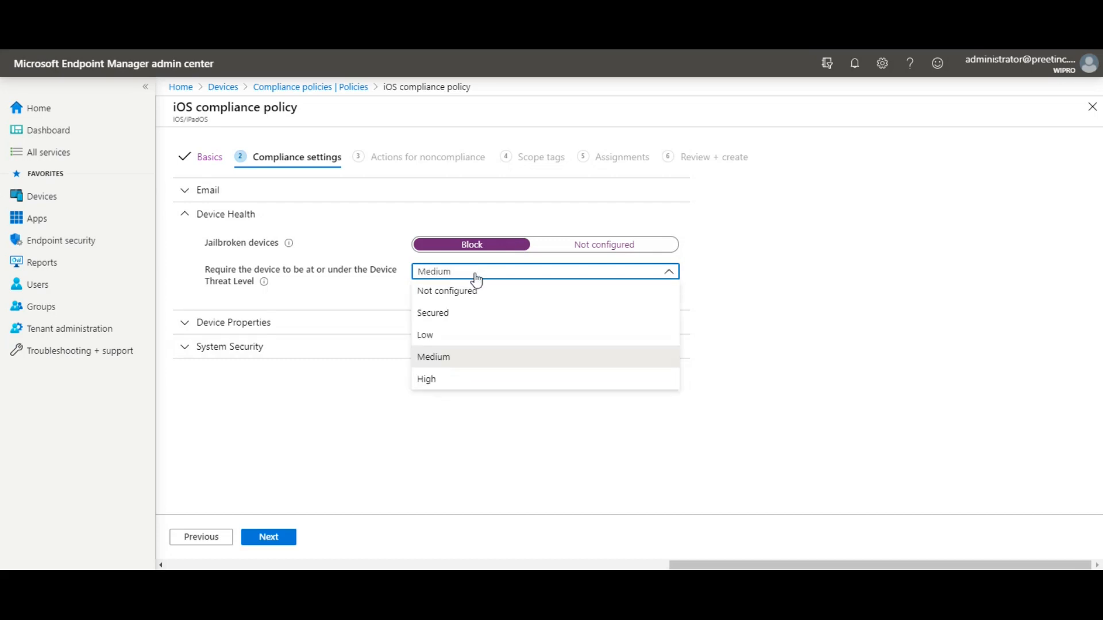
pyautogui.click(448, 362)
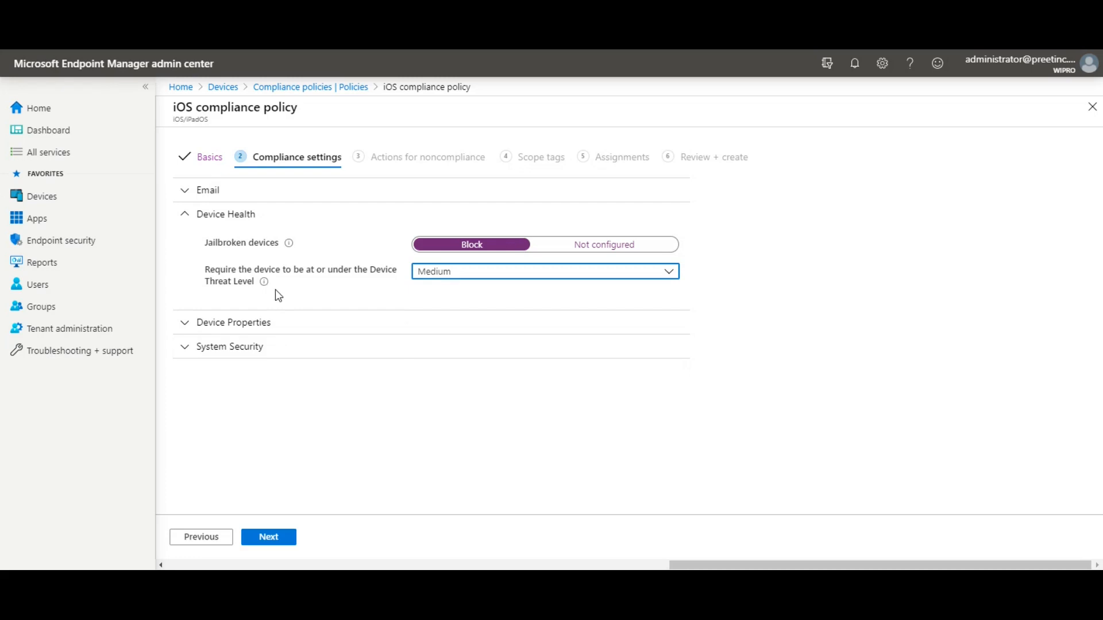
pyautogui.moveTo(263, 283)
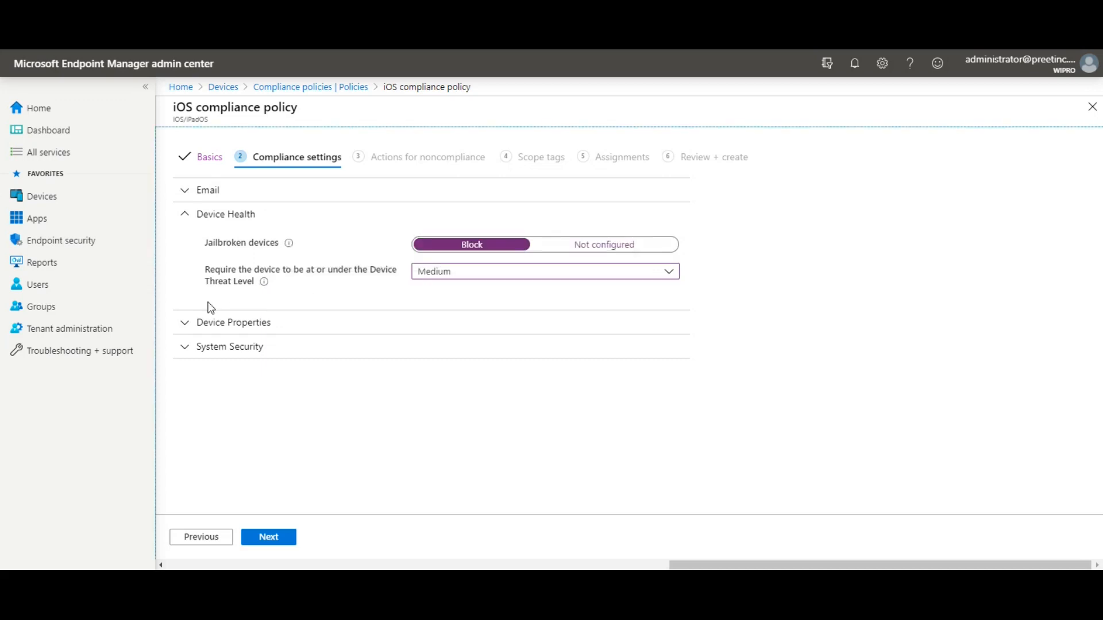
# - Under Device Properties, enter 8 as the minimum OS version
pyautogui.click(187, 324)
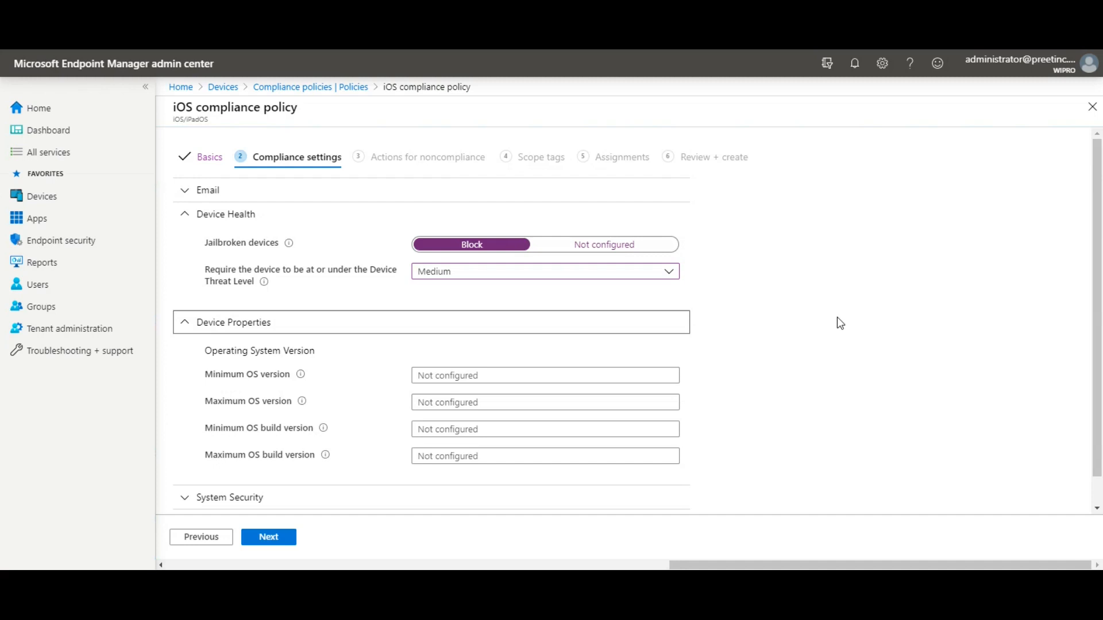
pyautogui.scroll(-1, 837, 318)
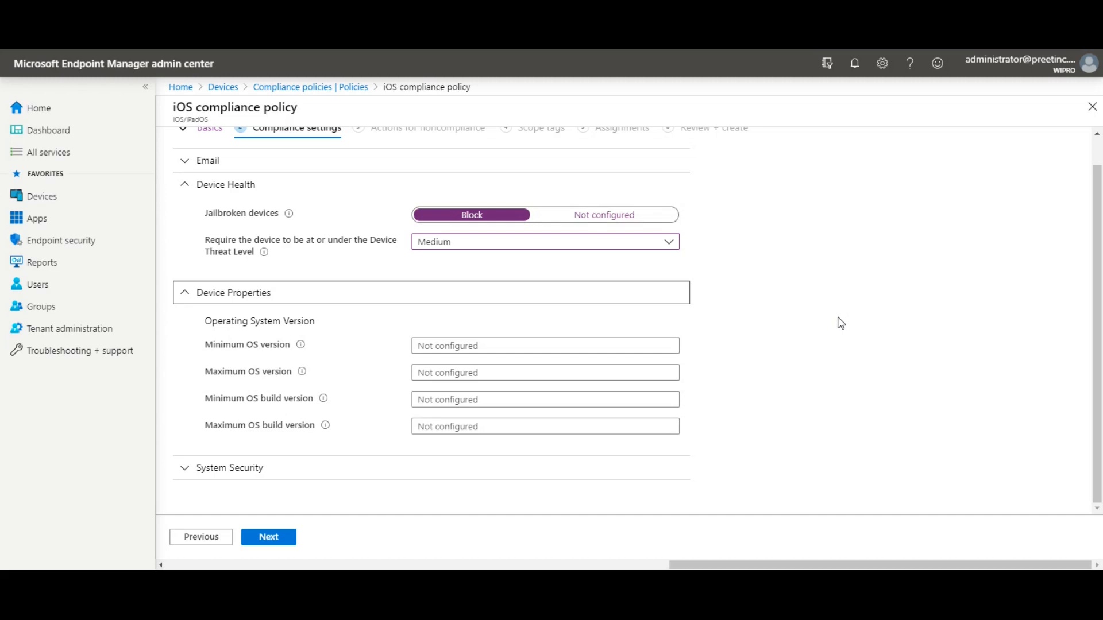
pyautogui.click(468, 344)
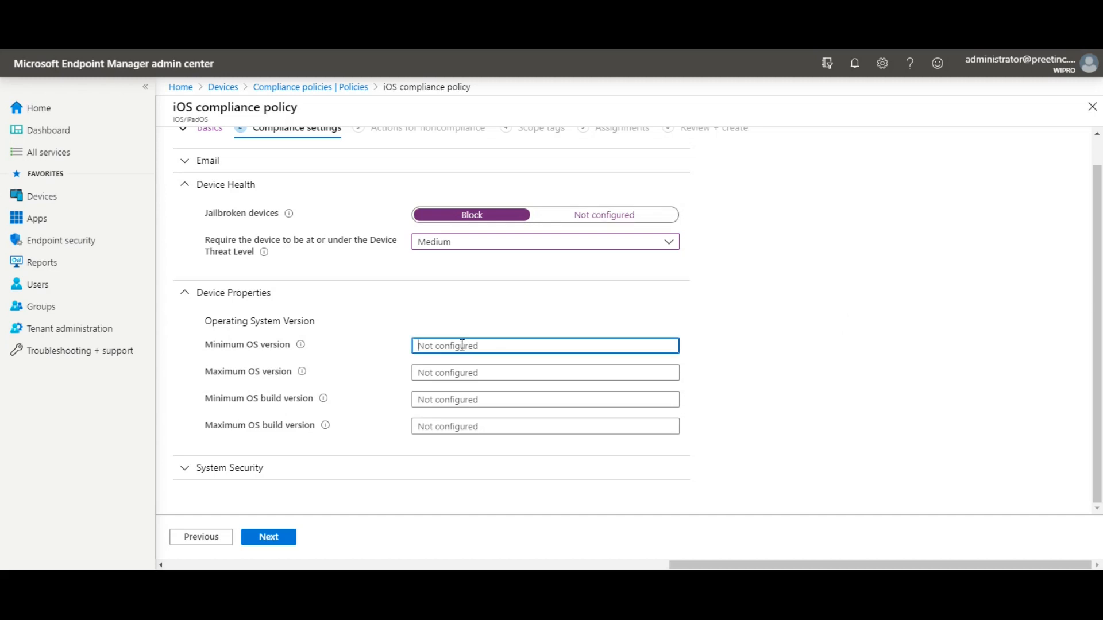
pyautogui.write('8')
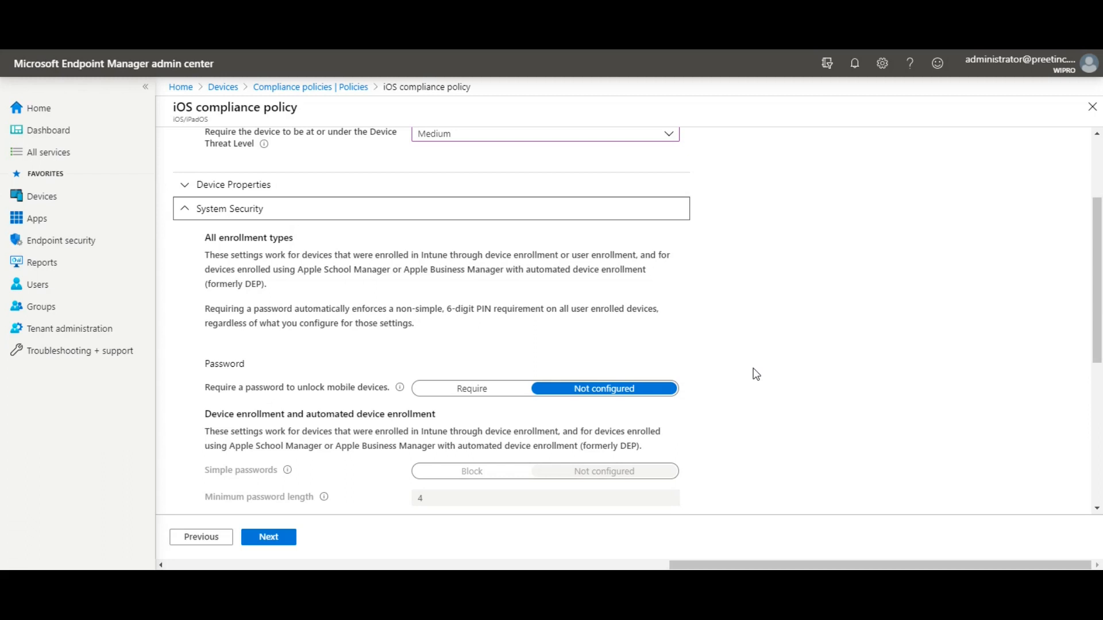
# - Require a password to unlock, block simple passwords, and set minimum password length to 4
pyautogui.scroll(-1, 756, 374)
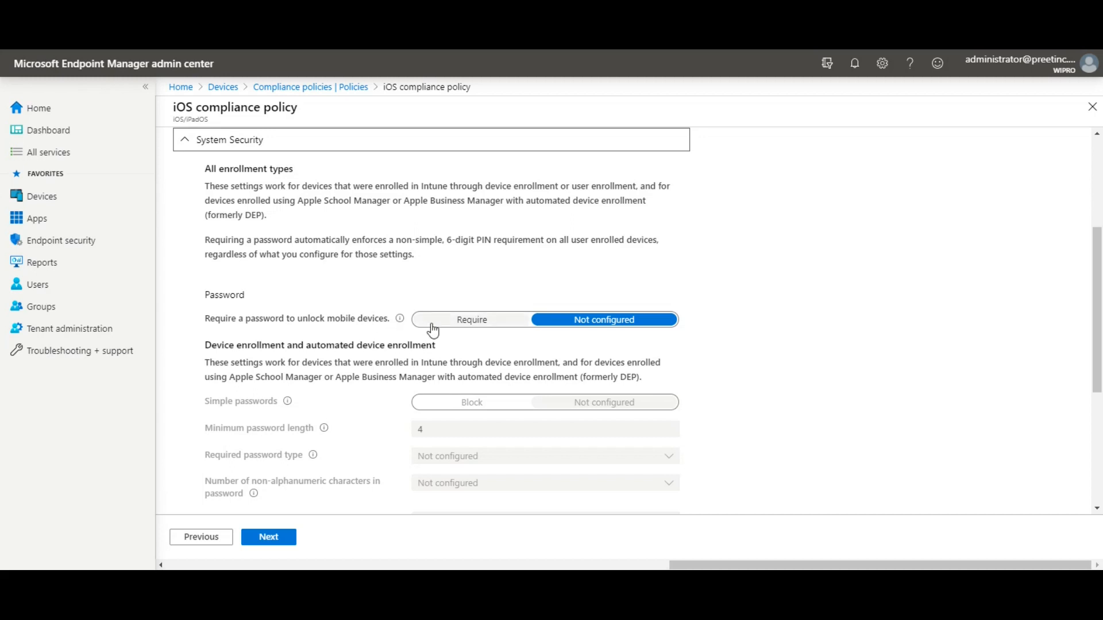
pyautogui.click(466, 332)
pyautogui.scroll(-1, 868, 305)
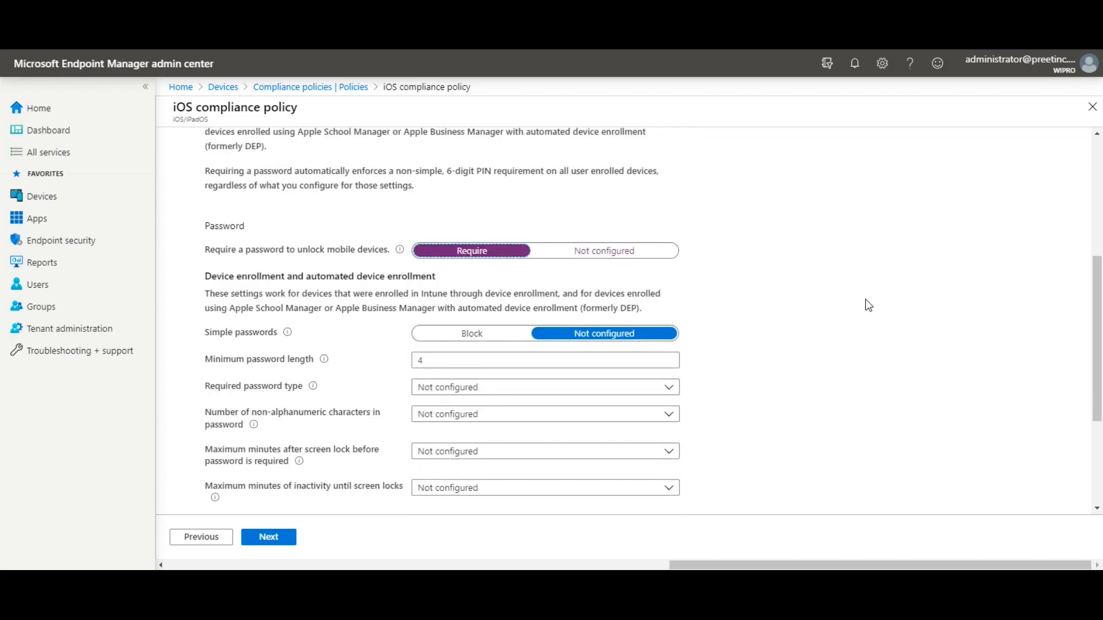
pyautogui.scroll(-1, 524, 352)
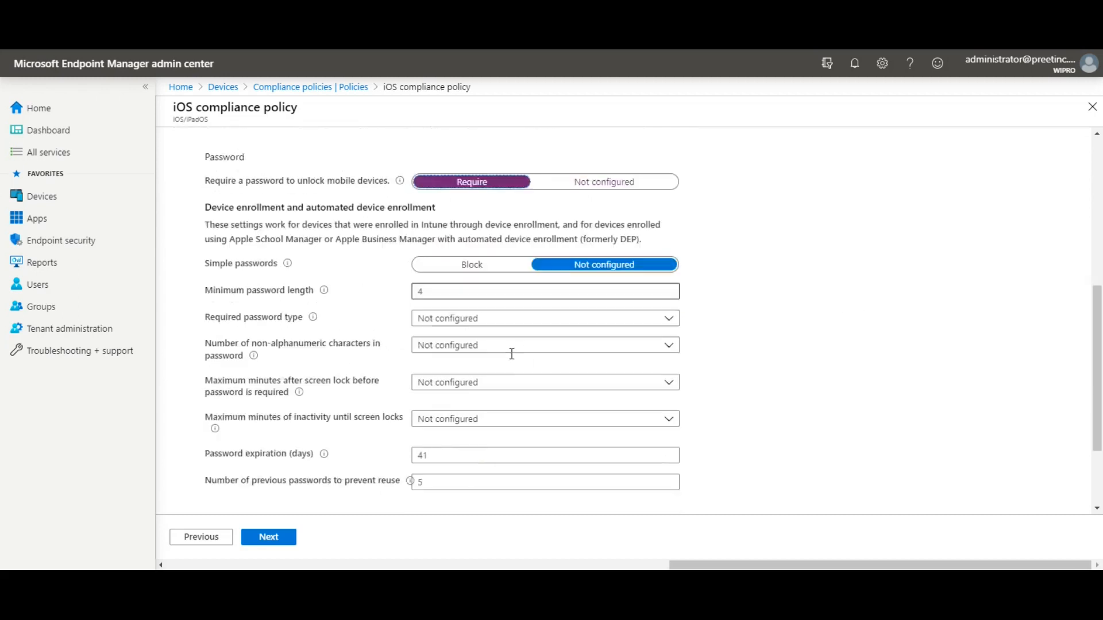
pyautogui.click(484, 279)
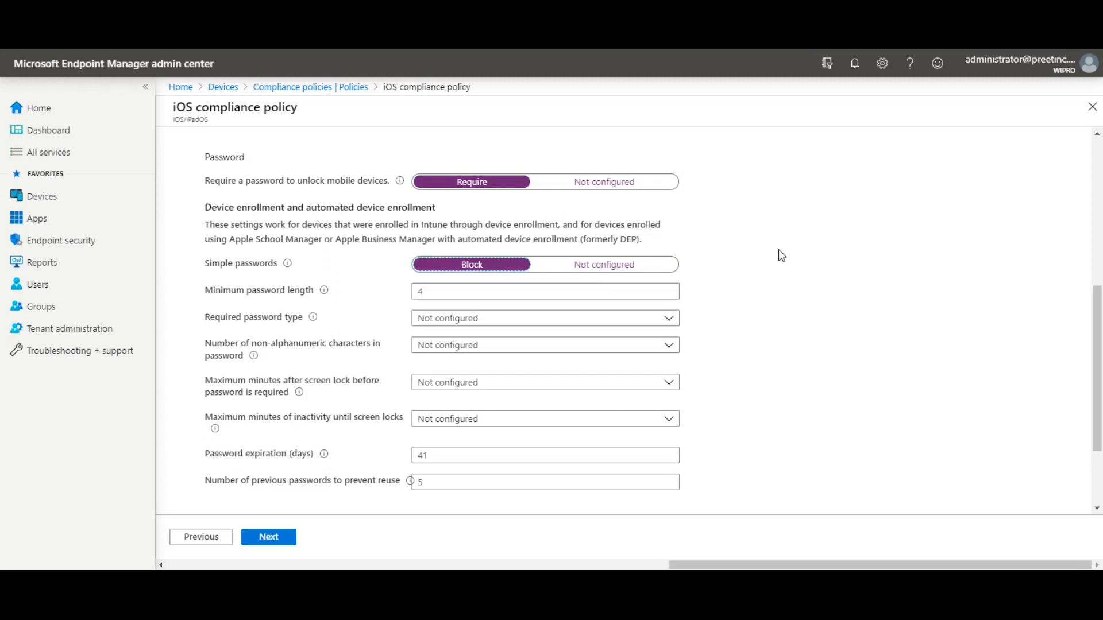
pyautogui.scroll(-1, 780, 255)
pyautogui.click(474, 223)
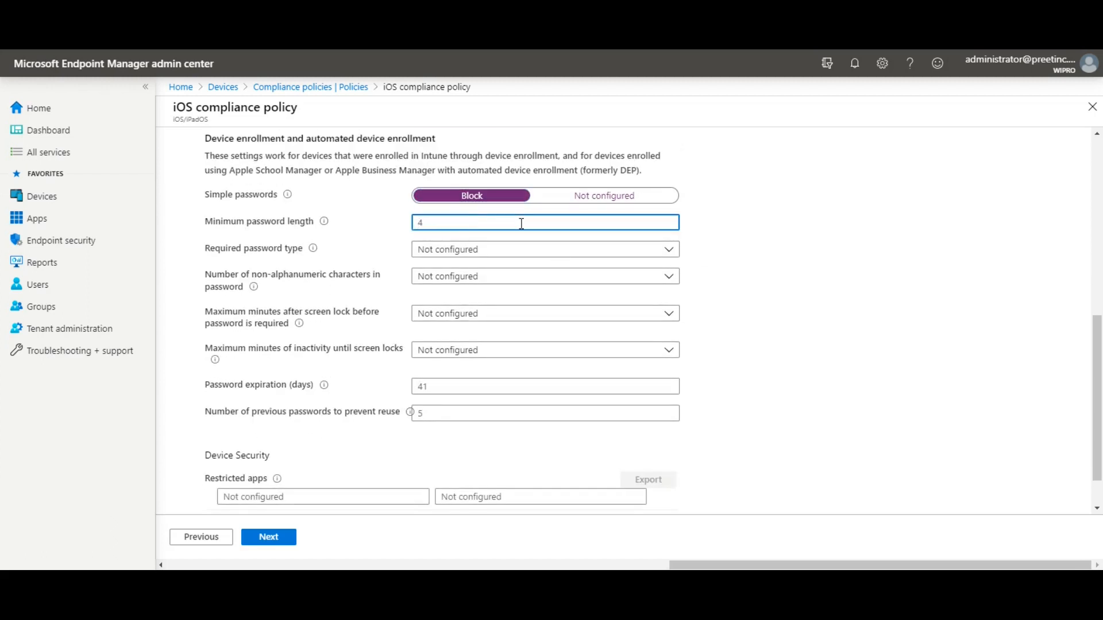
pyautogui.write('4')
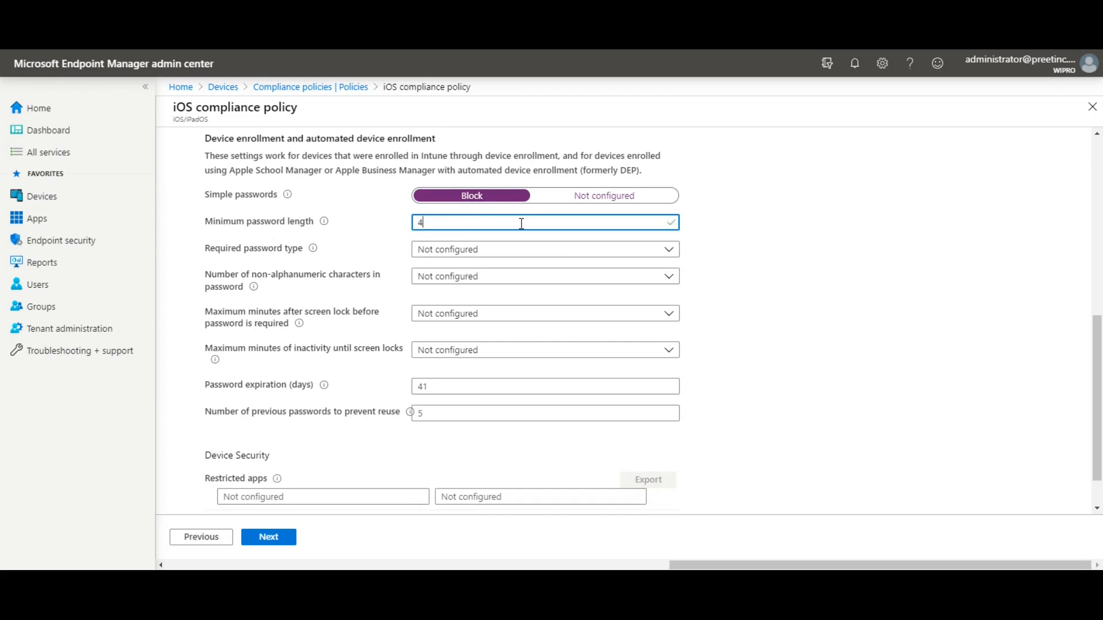
# - Leave Required password type Not configured and check the expiration and Restricted apps fields
pyautogui.click(489, 252)
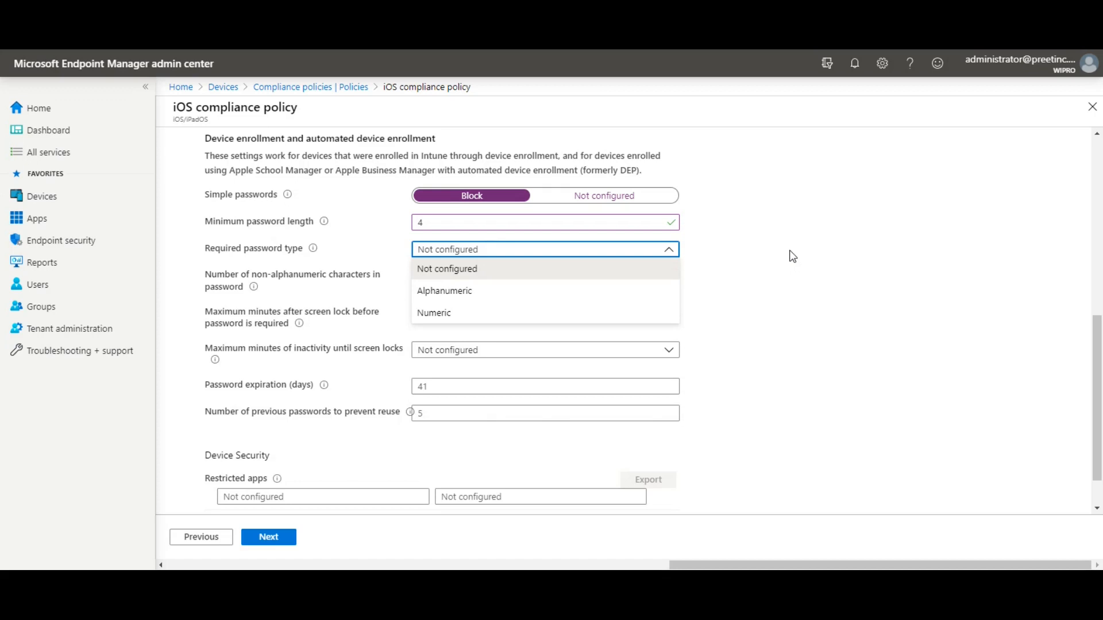
pyautogui.click(792, 256)
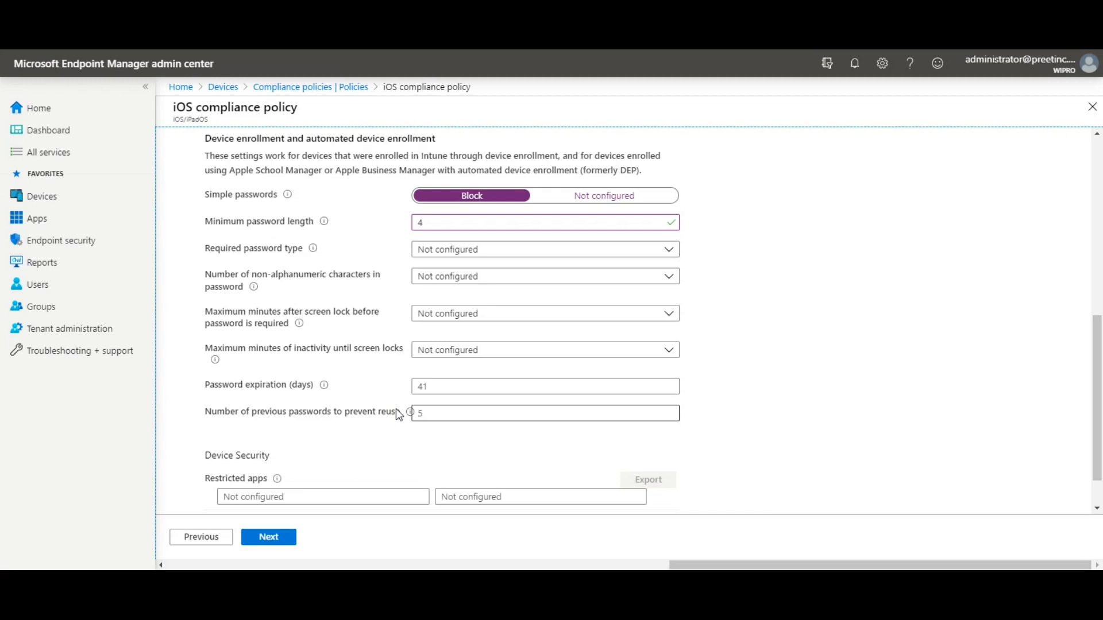
pyautogui.click(453, 387)
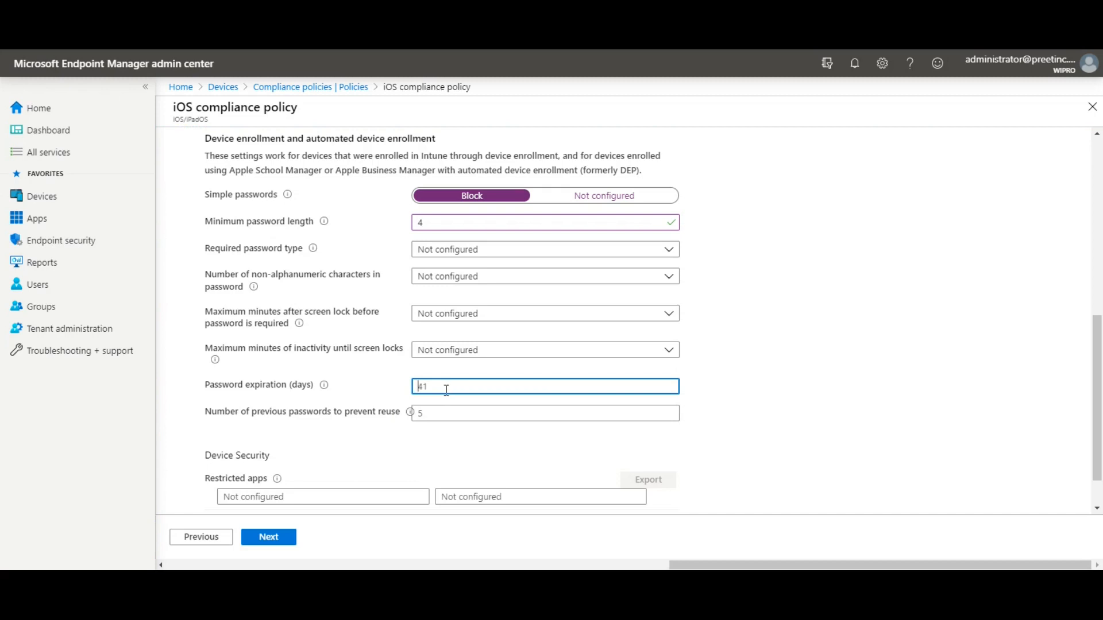
pyautogui.scroll(-1, 753, 355)
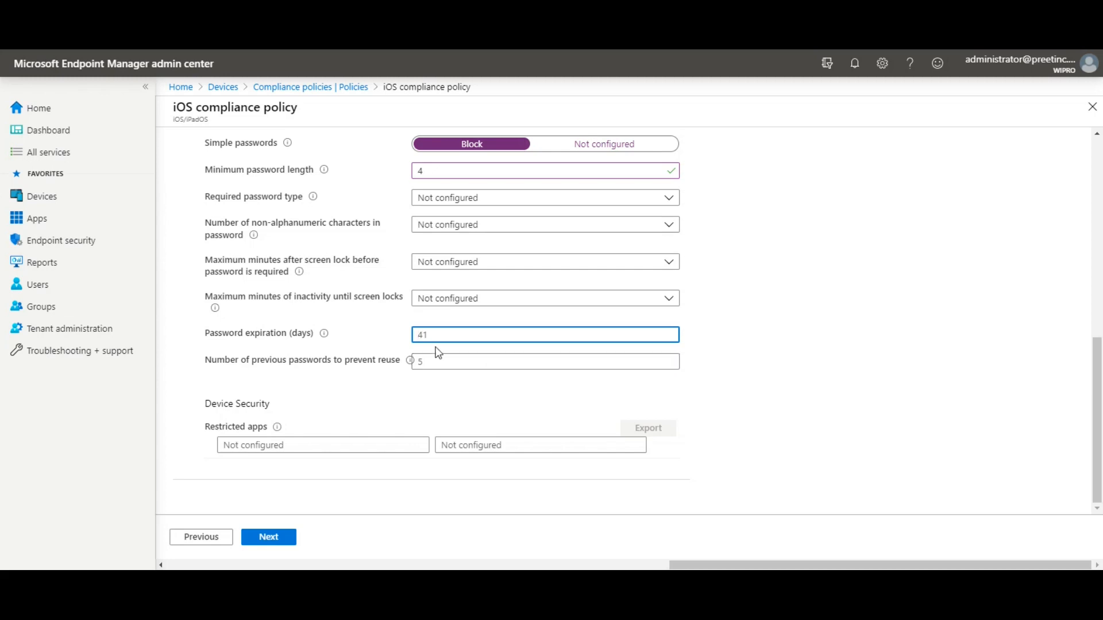
pyautogui.click(292, 443)
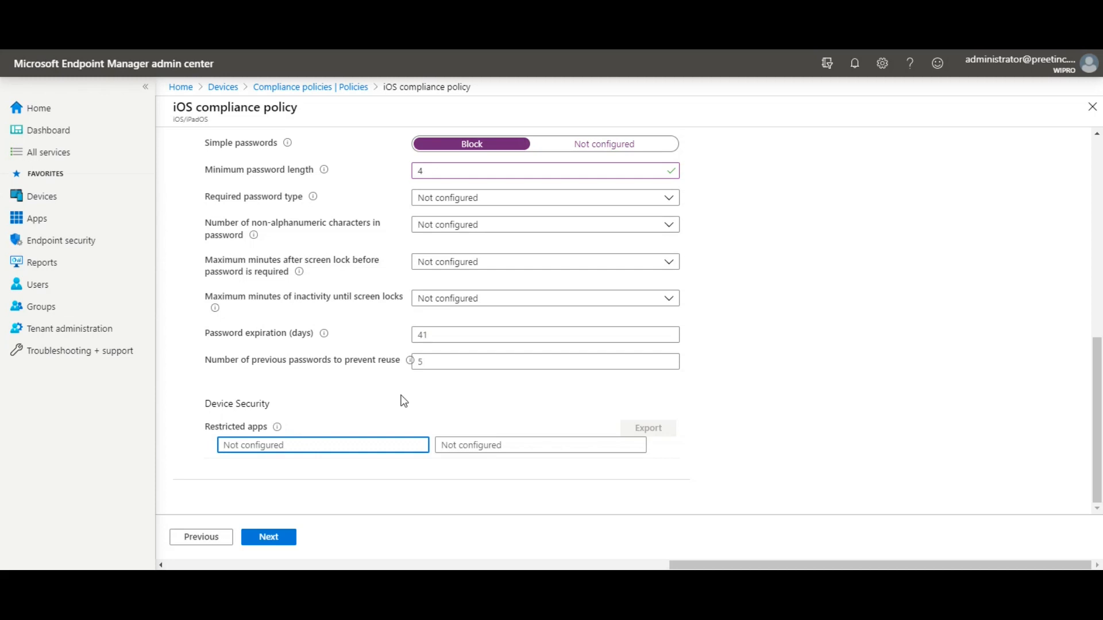
# - Add a Send email to end user noncompliance action at 0 days and view its message templates
pyautogui.moveTo(277, 429)
pyautogui.click(269, 537)
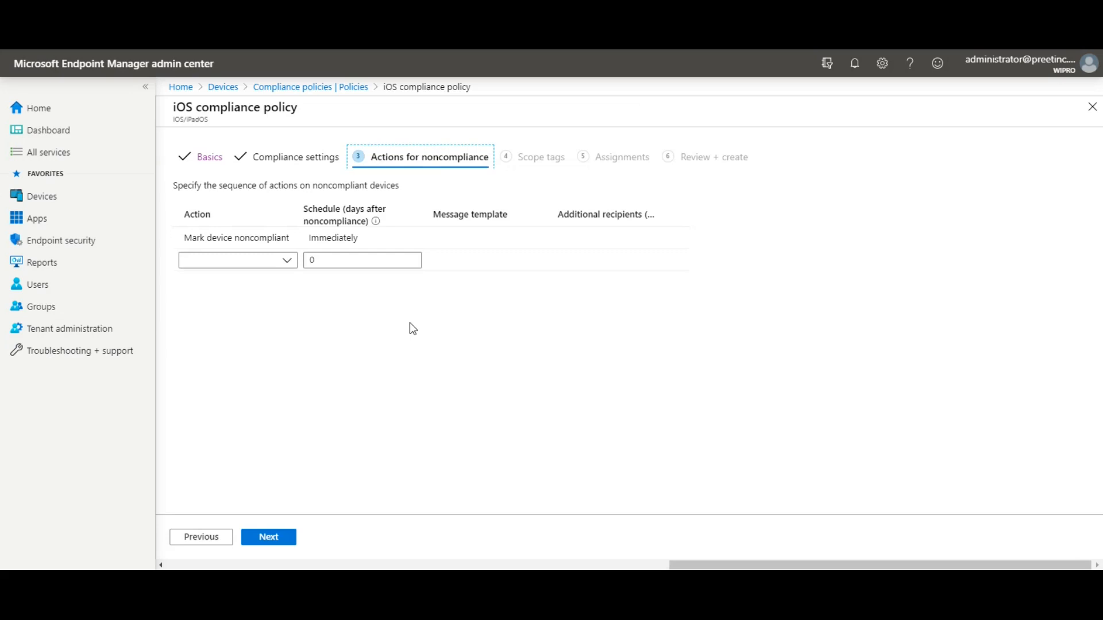
pyautogui.click(287, 268)
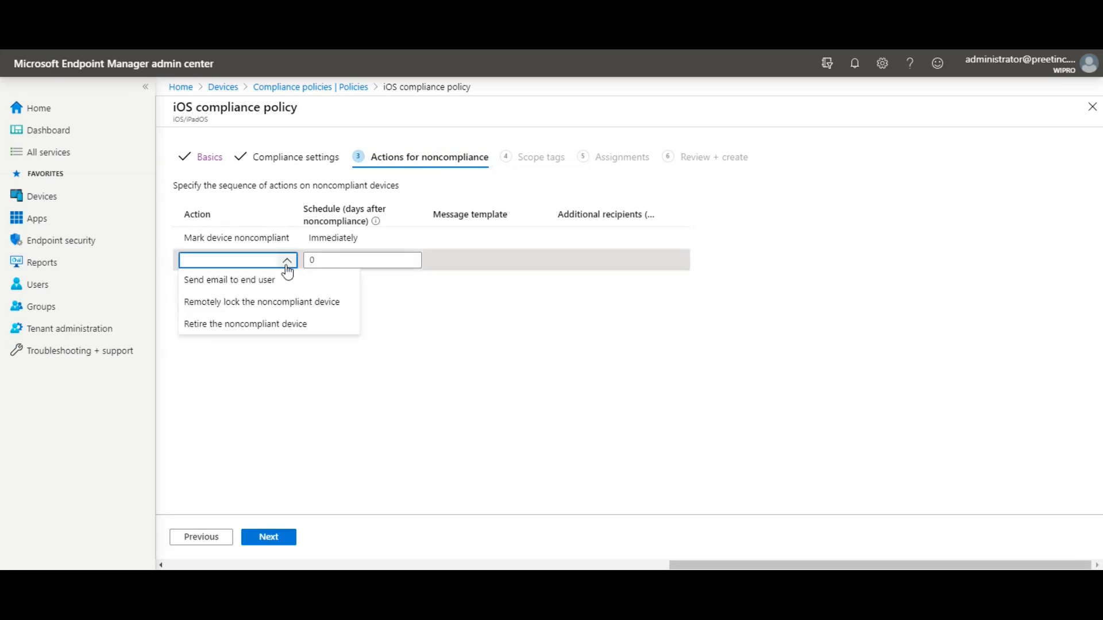
pyautogui.moveTo(343, 243)
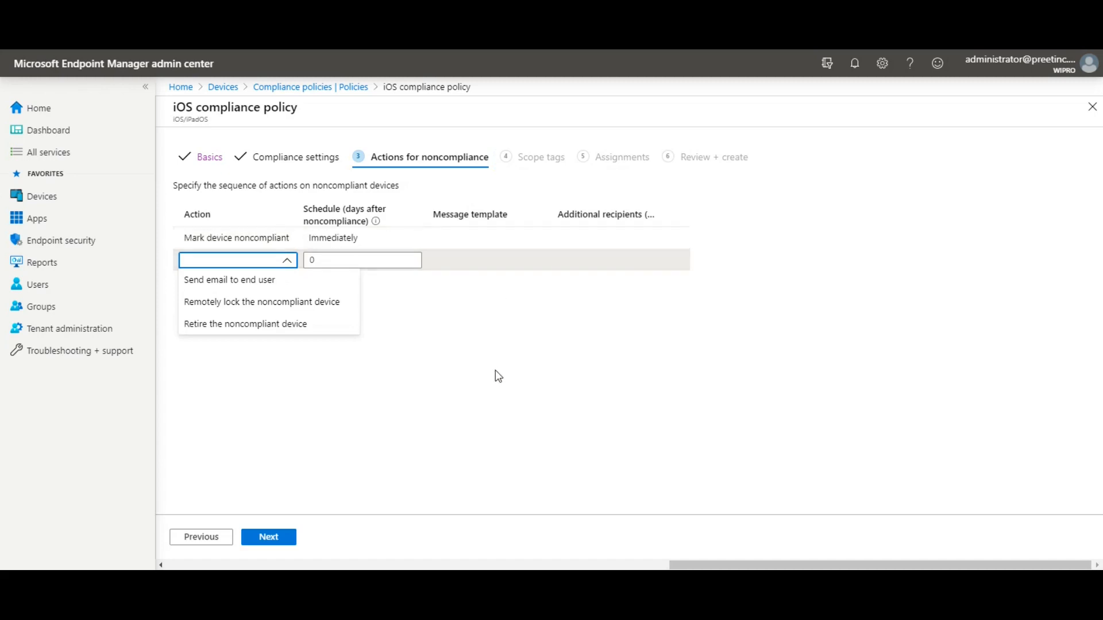
pyautogui.click(317, 287)
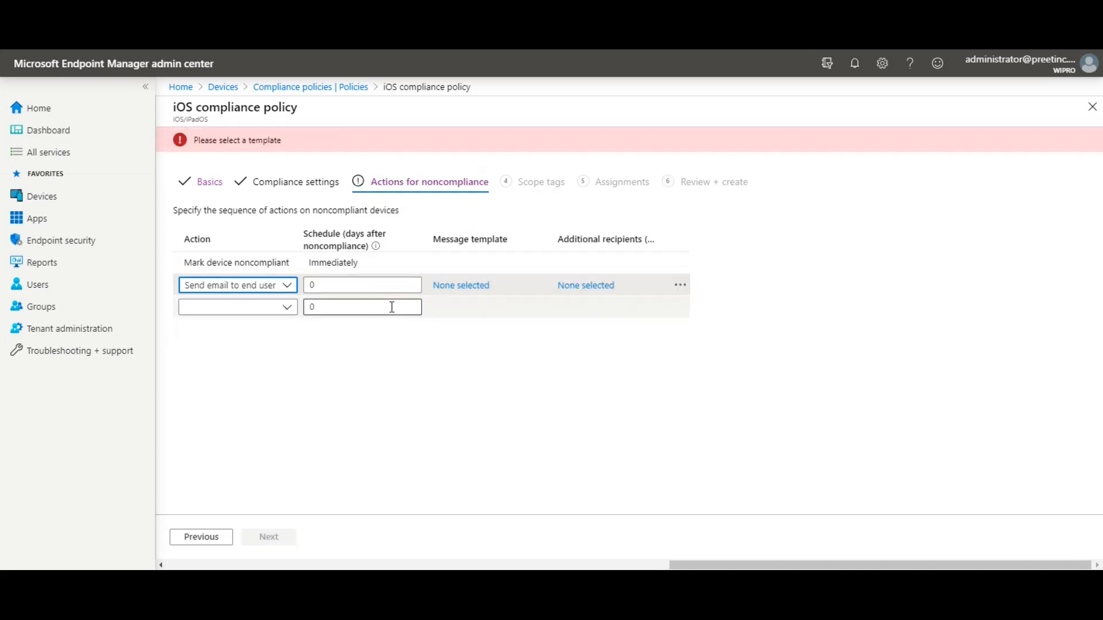
pyautogui.click(366, 311)
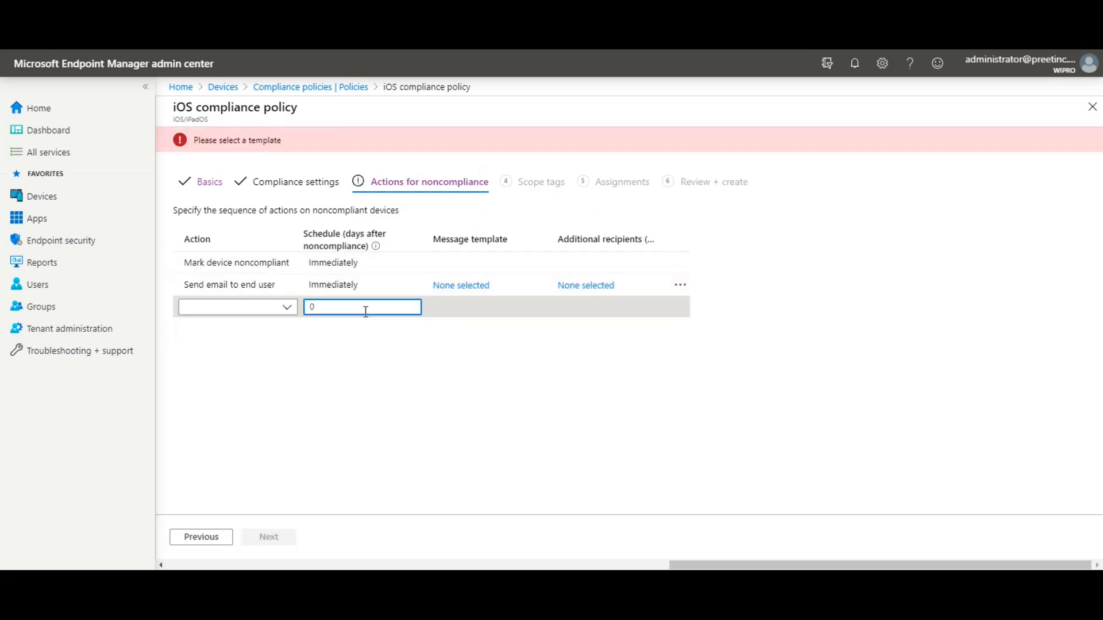
pyautogui.click(485, 287)
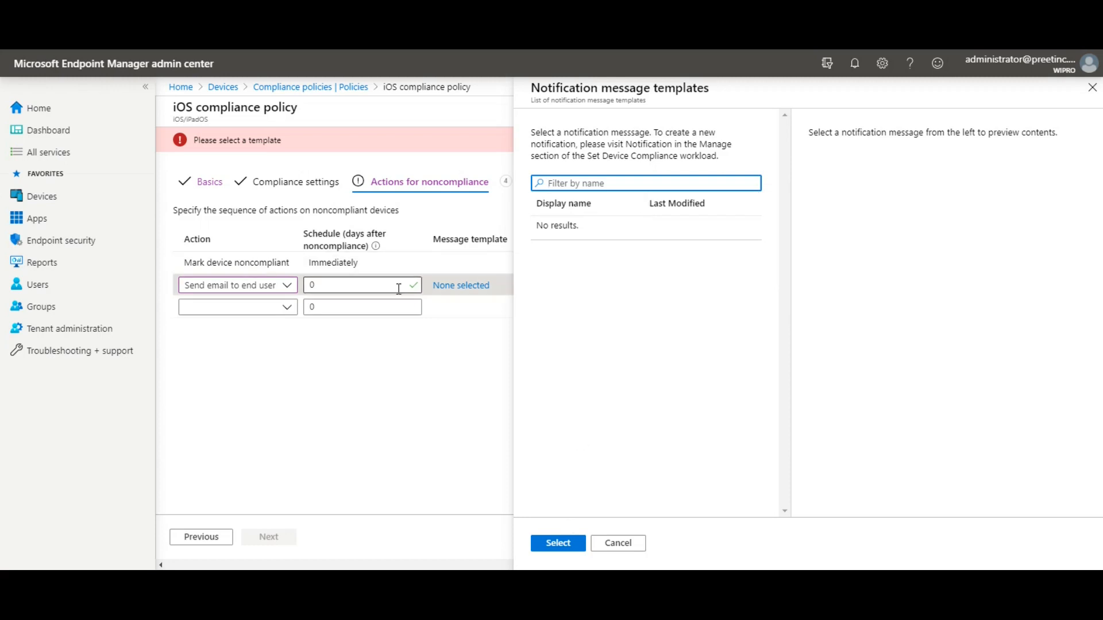
# - Cancel the empty Notification message templates list without choosing a template
pyautogui.click(430, 355)
pyautogui.click(613, 550)
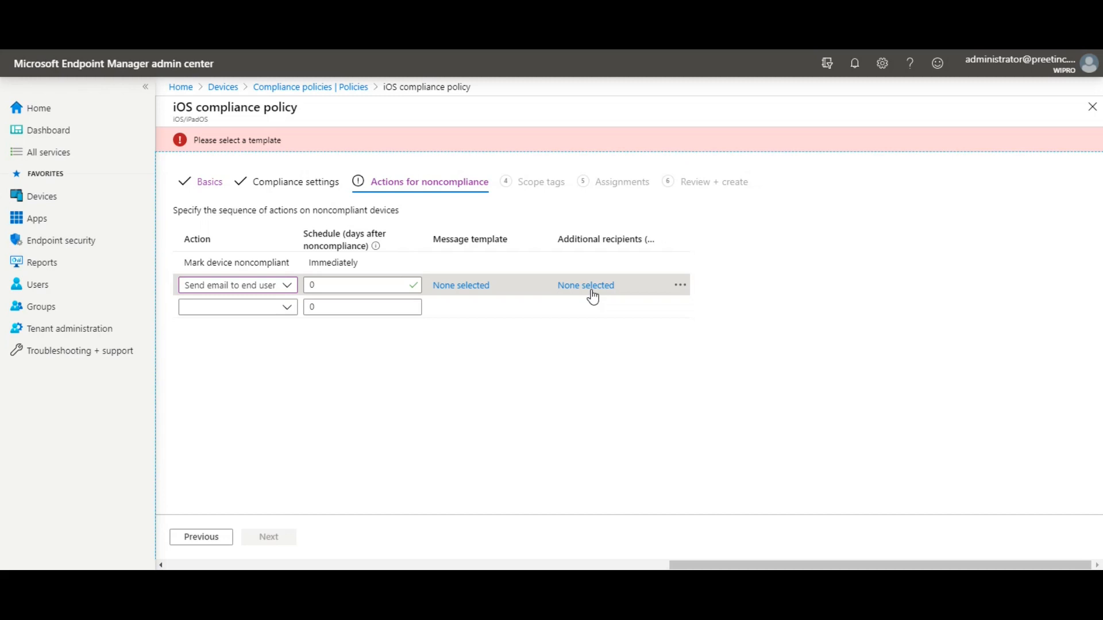
# - Change the email action's schedule from 0 to 1 day
pyautogui.click(287, 307)
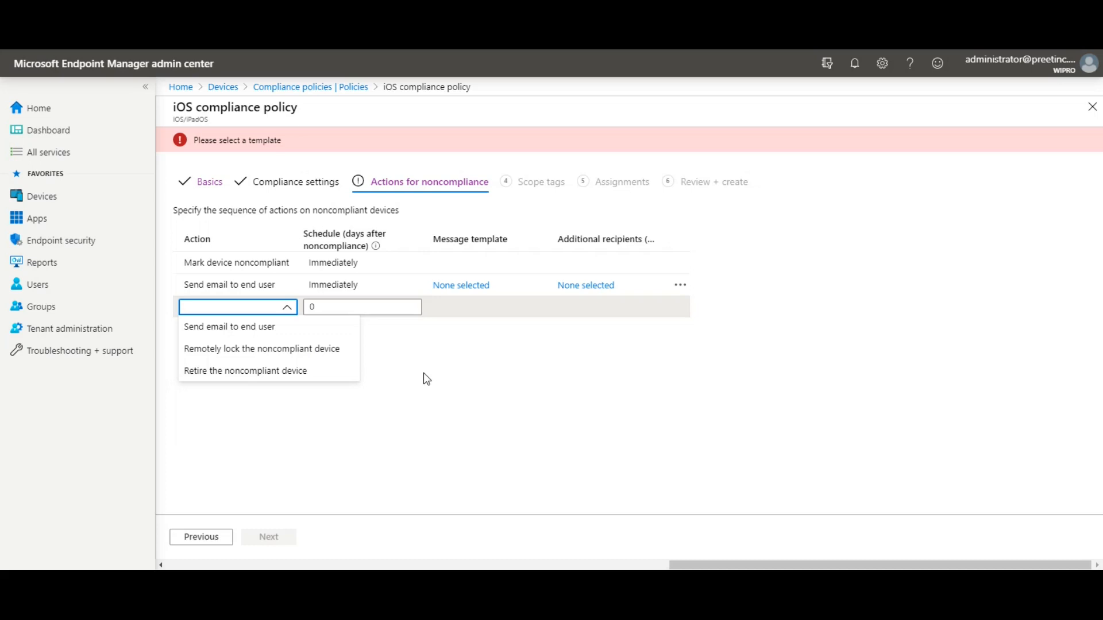
pyautogui.click(455, 388)
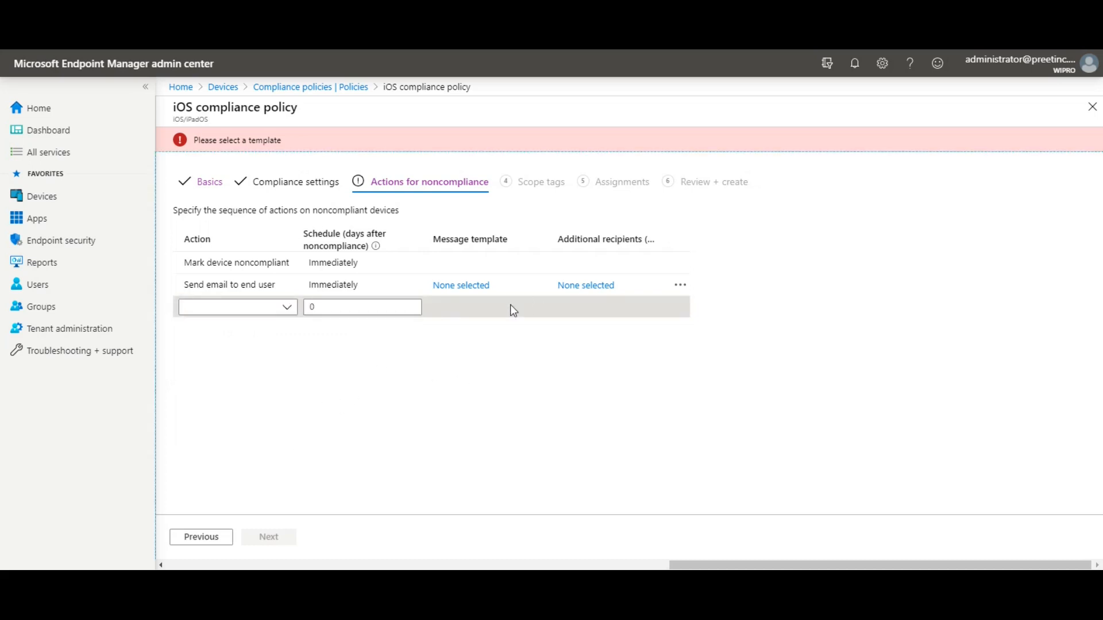
pyautogui.click(390, 286)
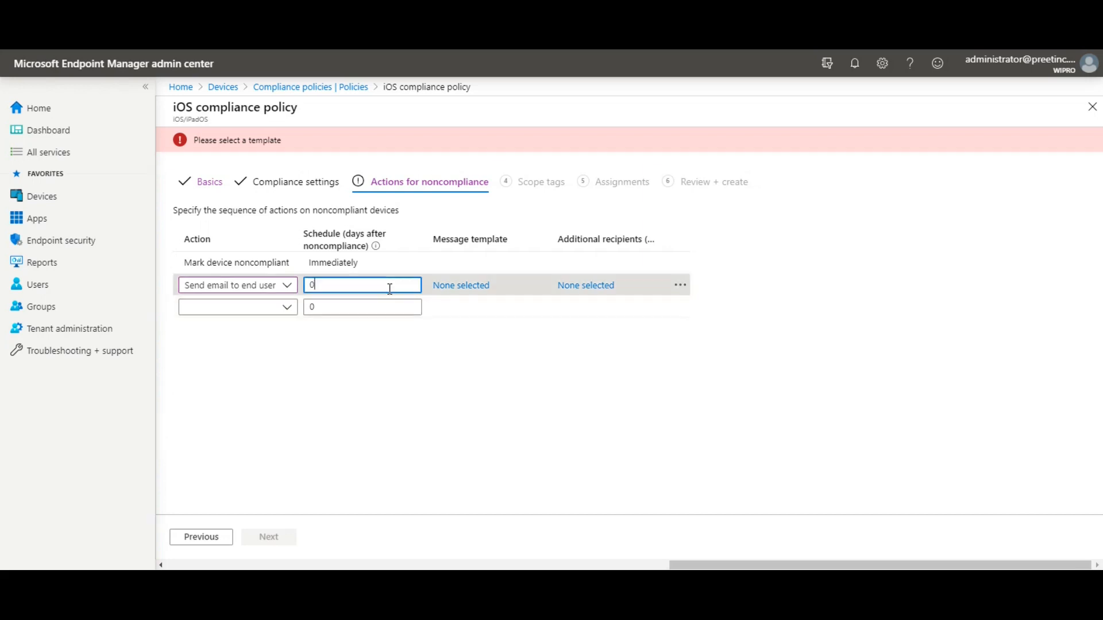
pyautogui.press('BackSpace')
pyautogui.write('1')
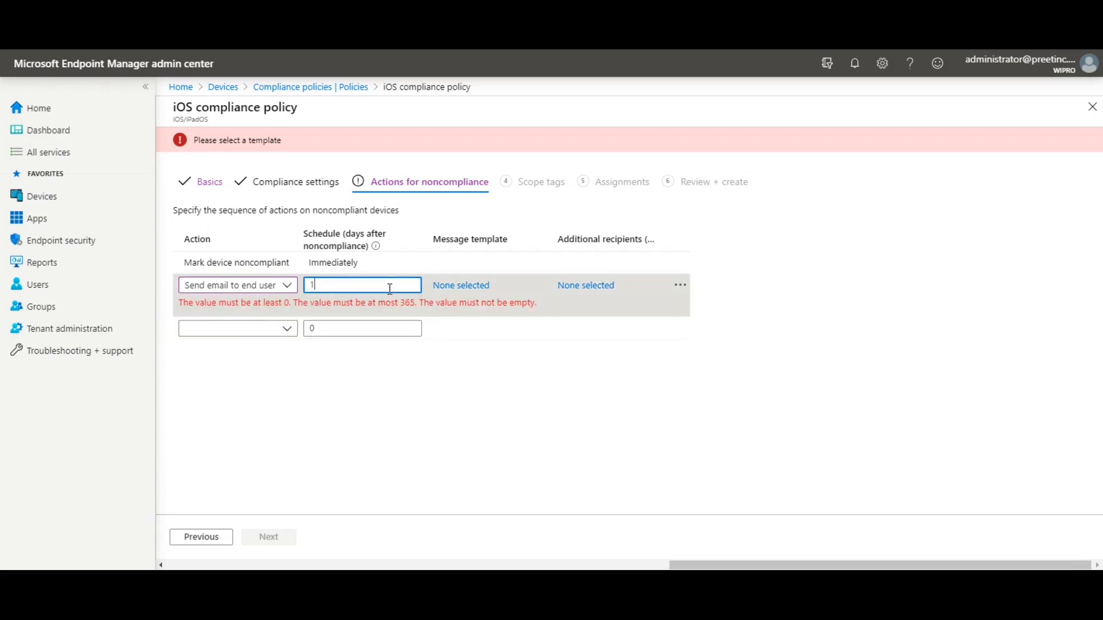
pyautogui.click(365, 401)
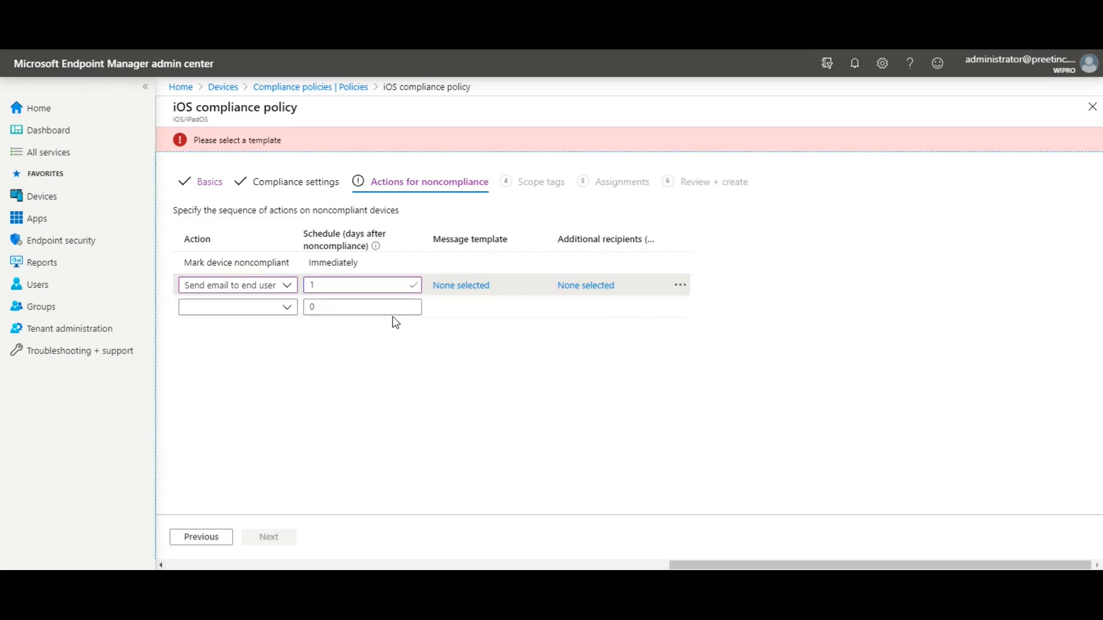
pyautogui.click(684, 311)
# - Delete the Send email to end user action and continue to Scope tags
pyautogui.click(409, 428)
pyautogui.click(412, 183)
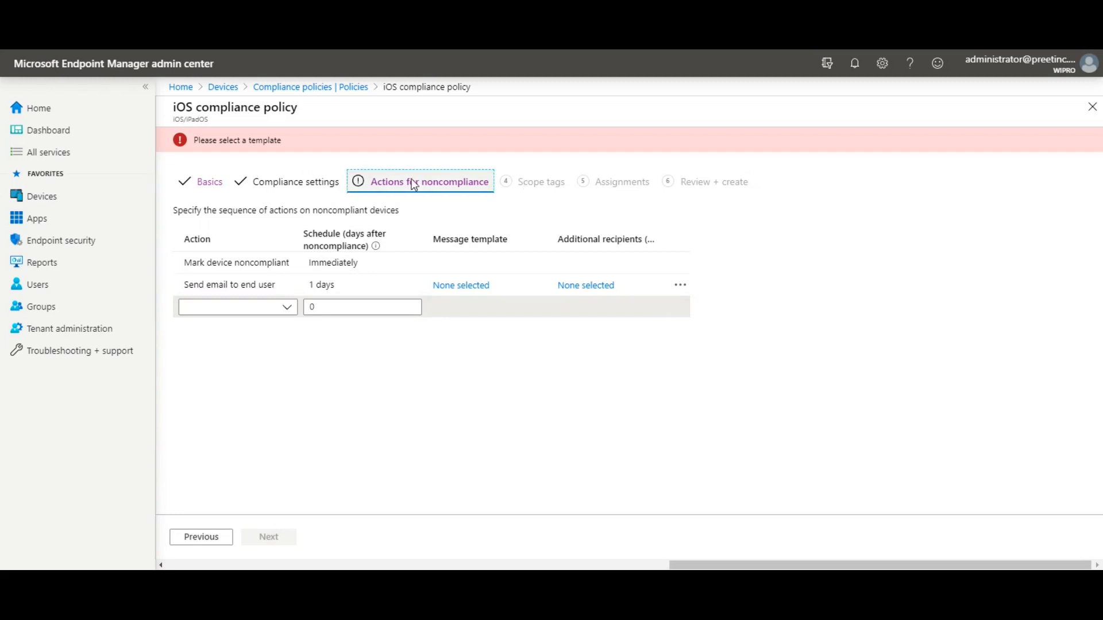
pyautogui.click(476, 279)
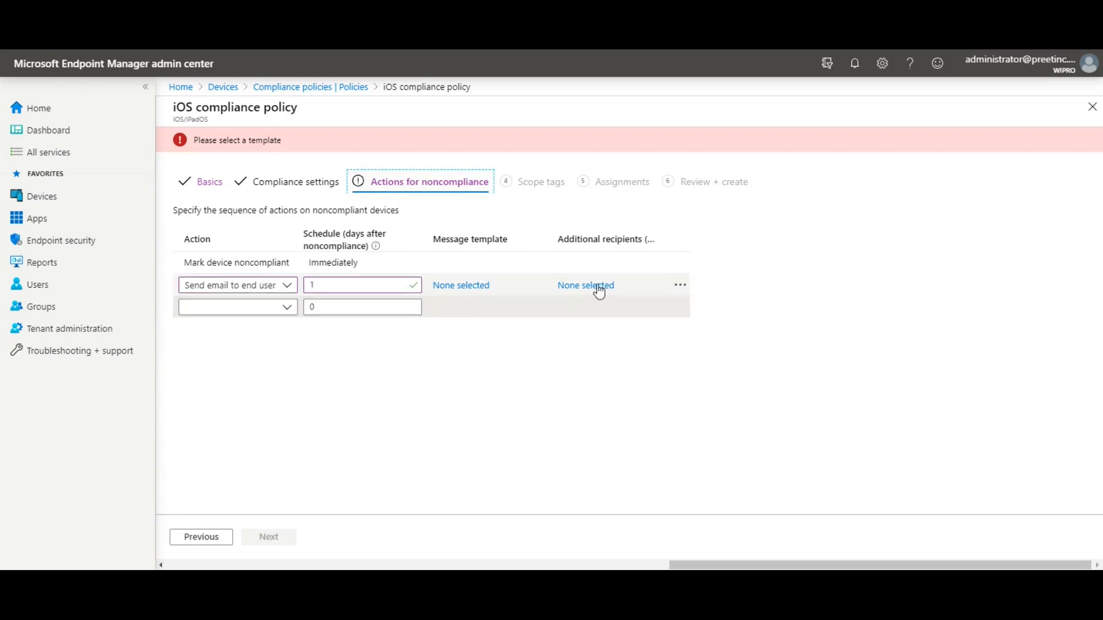
pyautogui.click(680, 286)
pyautogui.click(714, 302)
pyautogui.click(283, 536)
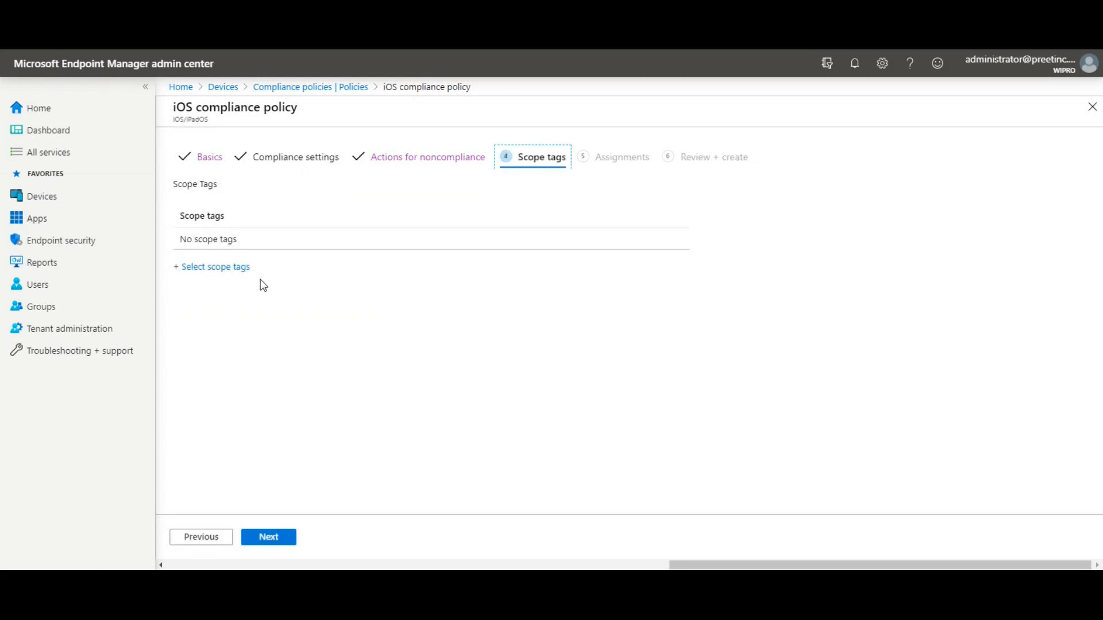
# - Skip scope tags and group assignments, leaving Assign to unset, and reach Review + create for policy Test
pyautogui.click(275, 544)
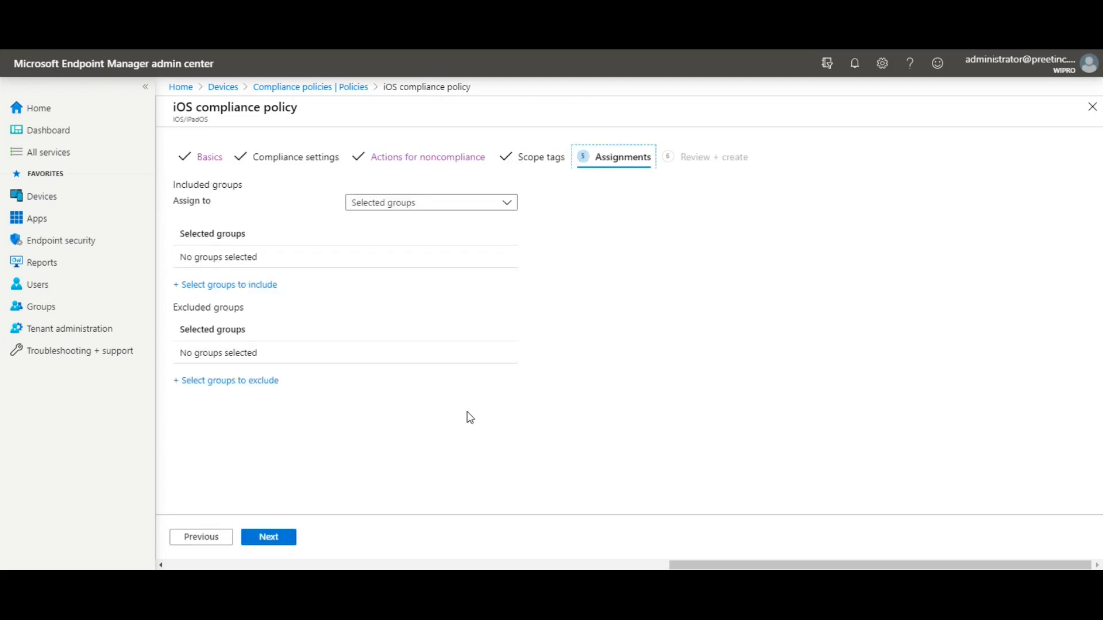
pyautogui.click(419, 208)
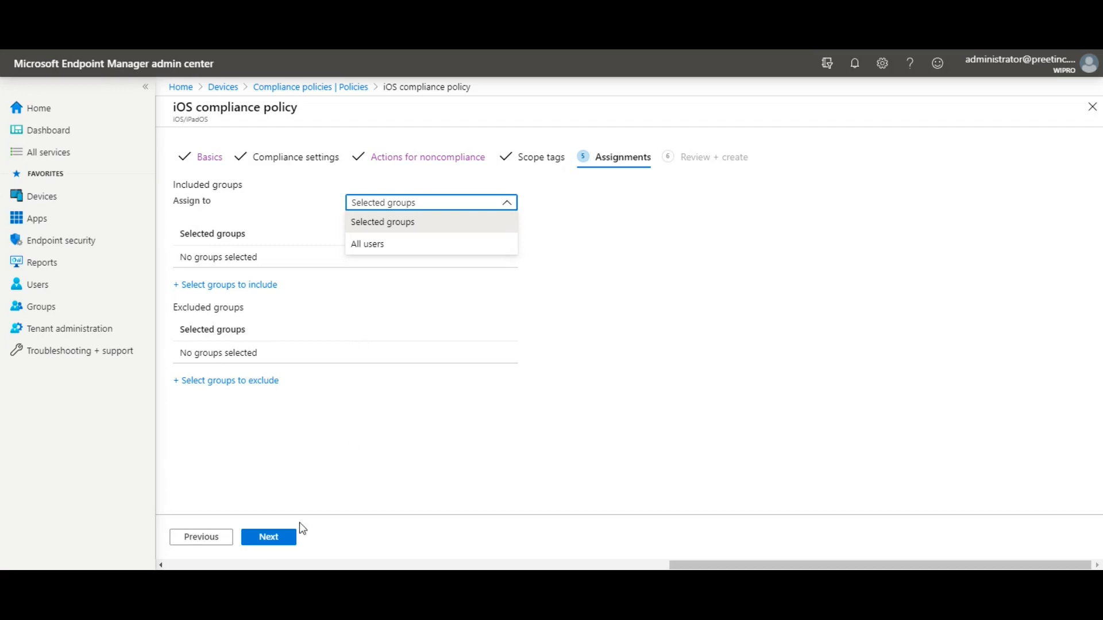
pyautogui.click(288, 544)
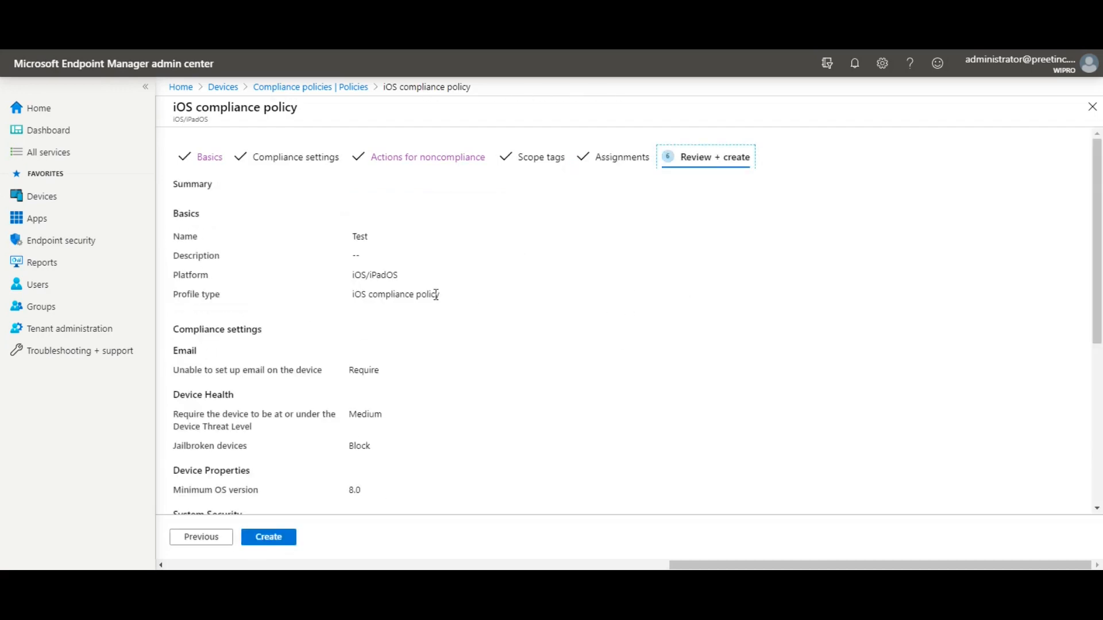
pyautogui.scroll(-1, 436, 294)
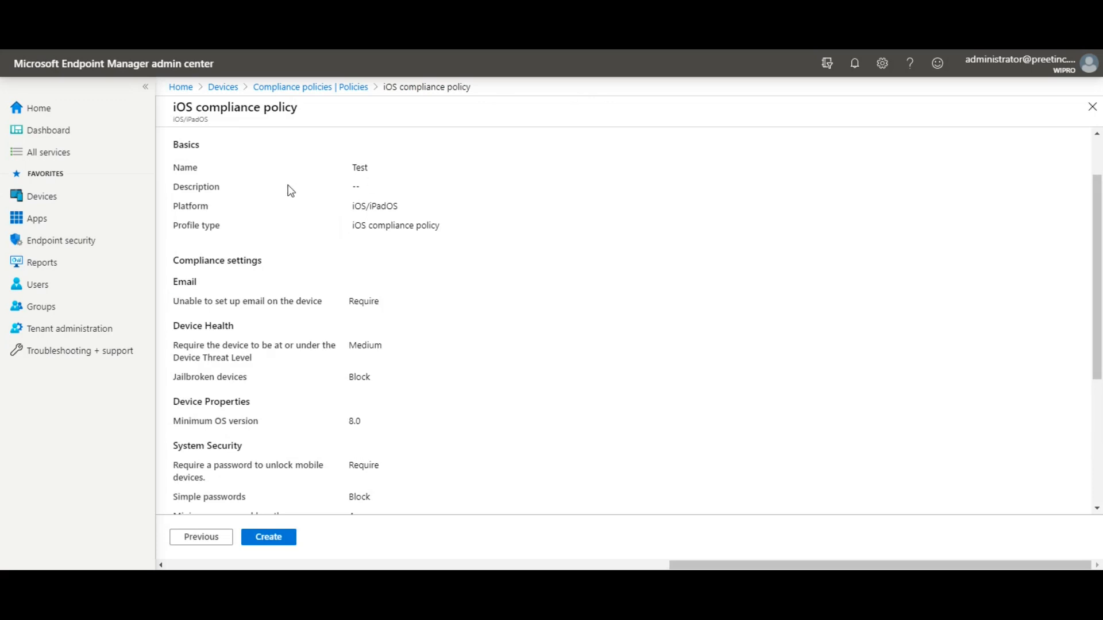
pyautogui.scroll(-1, 533, 200)
pyautogui.scroll(1, 533, 200)
pyautogui.moveTo(362, 185); pyautogui.dragTo(281, 171)
pyautogui.moveTo(411, 209); pyautogui.dragTo(338, 224)
pyautogui.moveTo(431, 225); pyautogui.dragTo(301, 228)
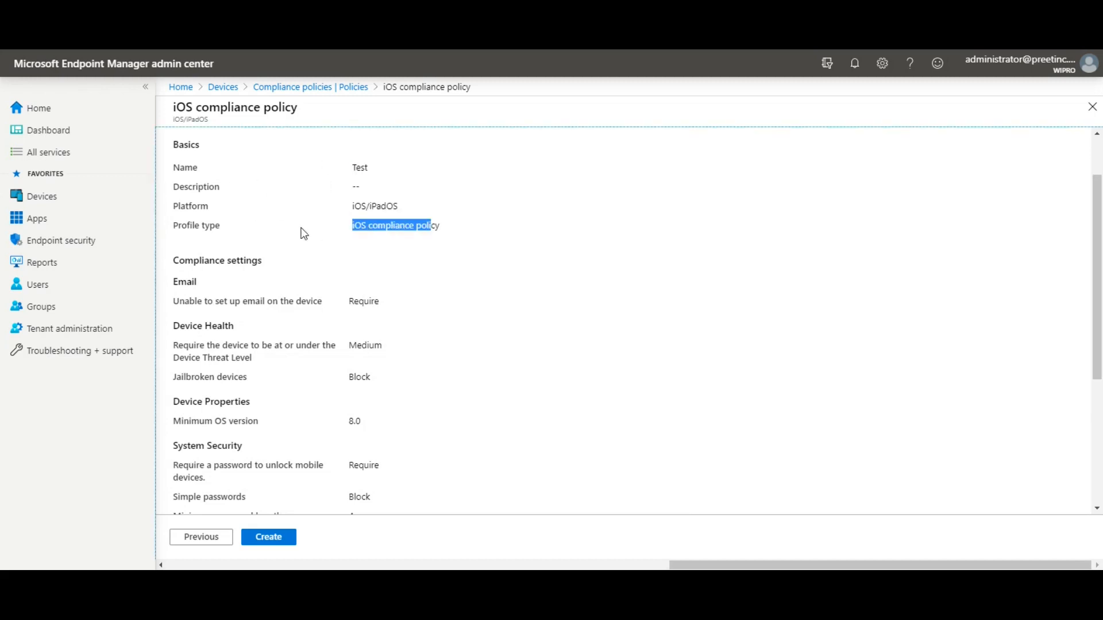
pyautogui.scroll(-1, 500, 306)
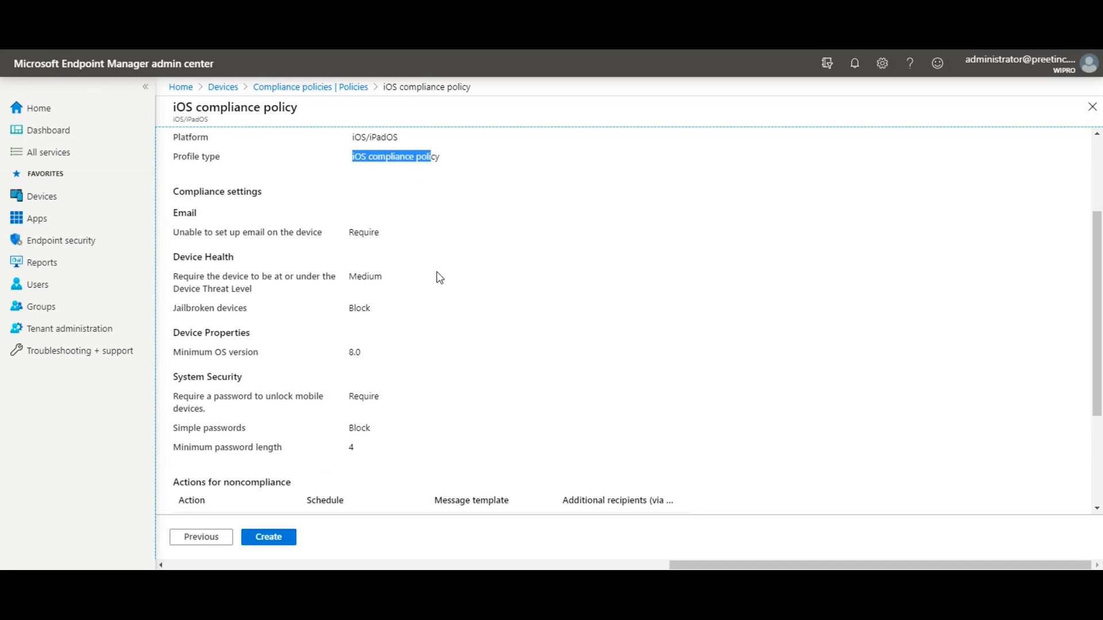
pyautogui.scroll(-1, 482, 276)
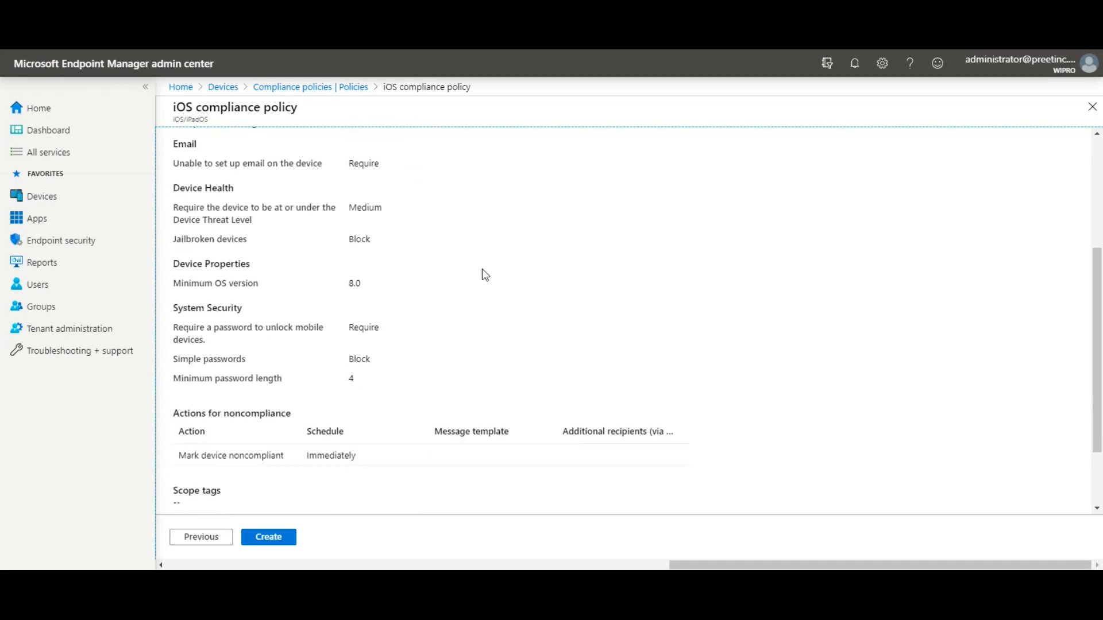
pyautogui.scroll(-2, 483, 270)
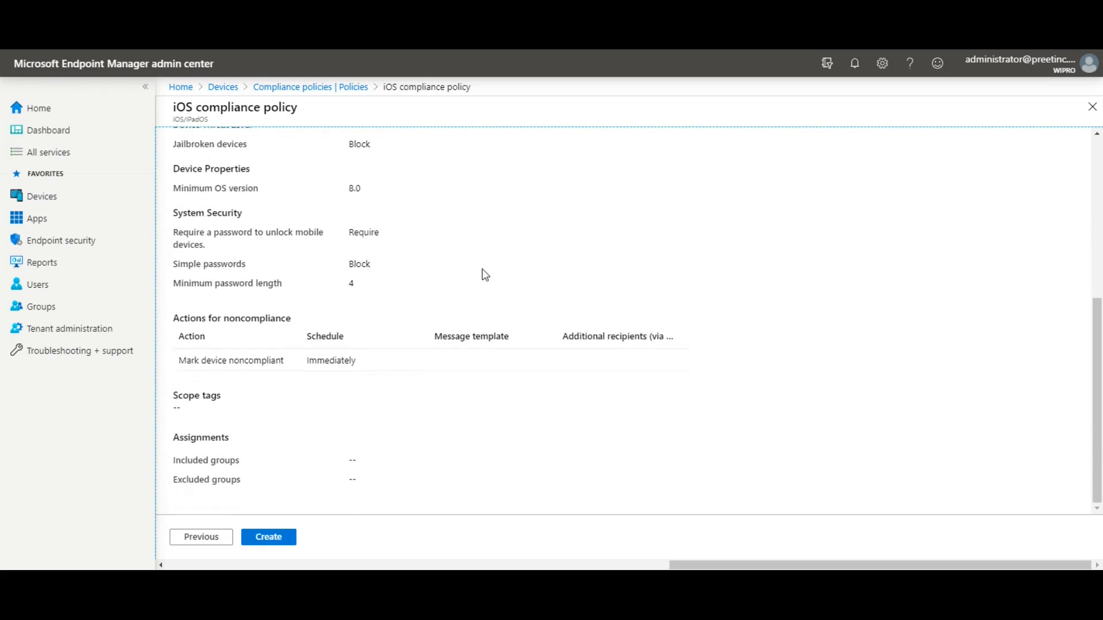